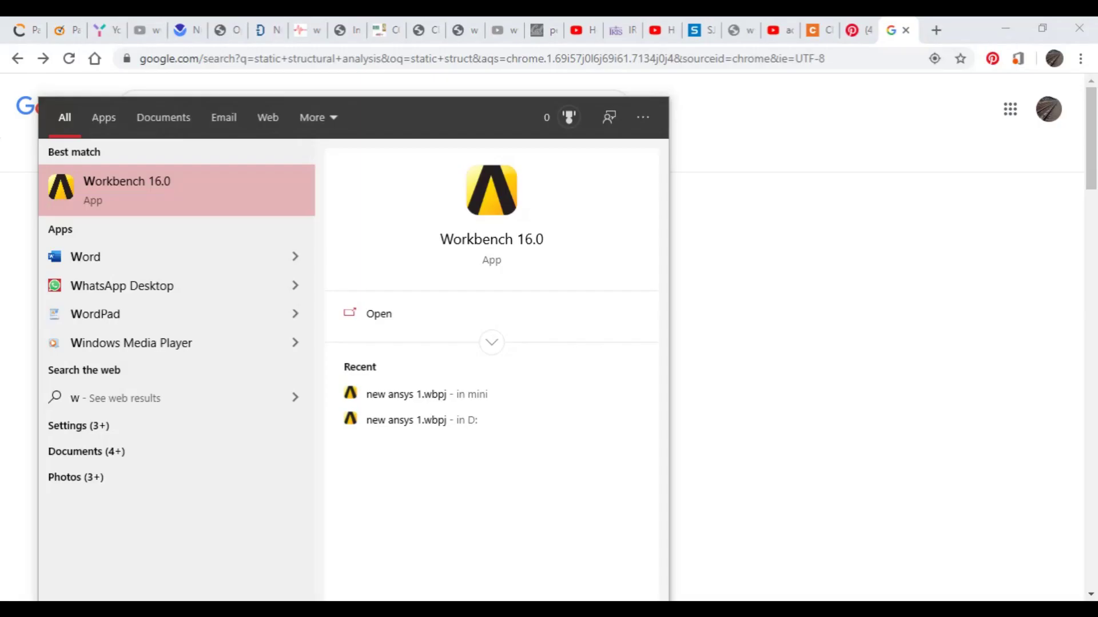
Launch Workbench 16.0 and dismiss the Getting Started message
key("Return")
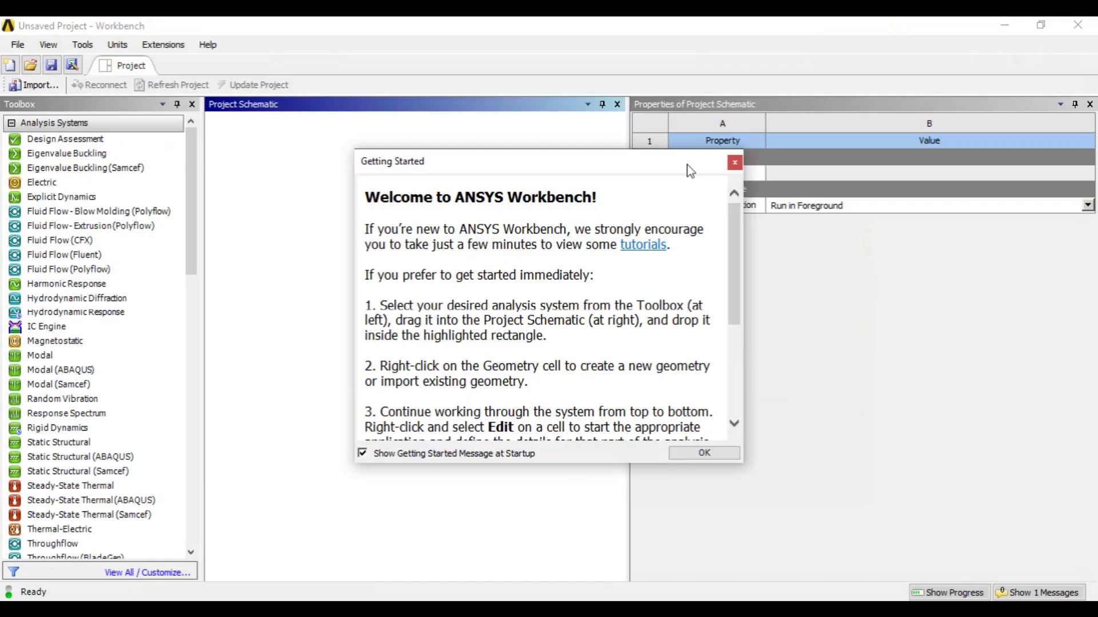
left_click(734, 162)
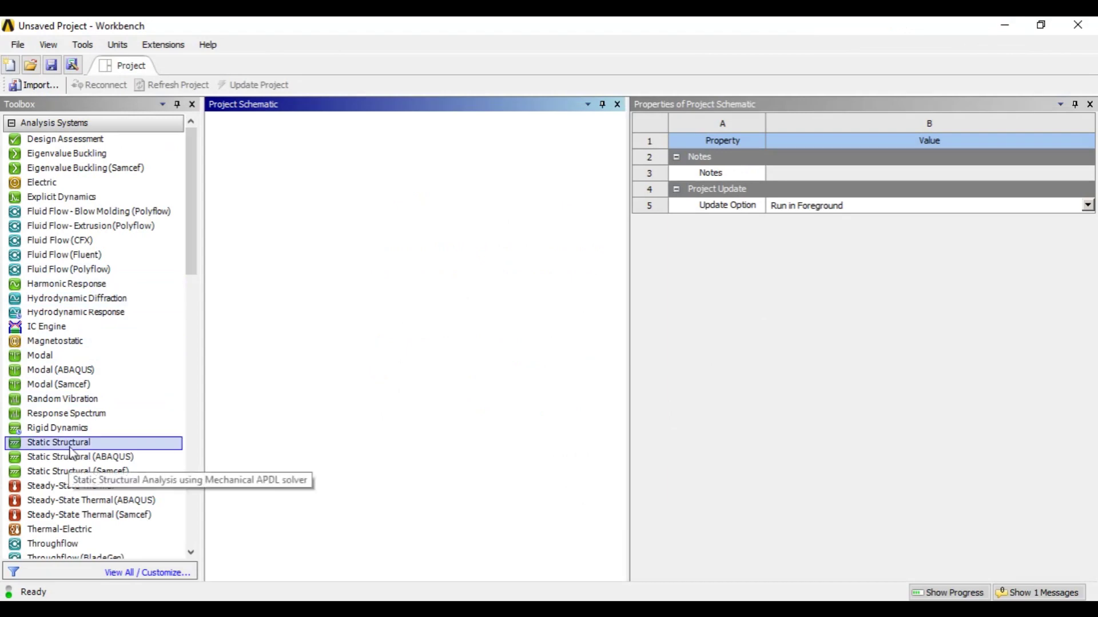
Review the definition of static structural analysis in the Google results in Chrome and return to the empty Workbench project
left_click(534, 543)
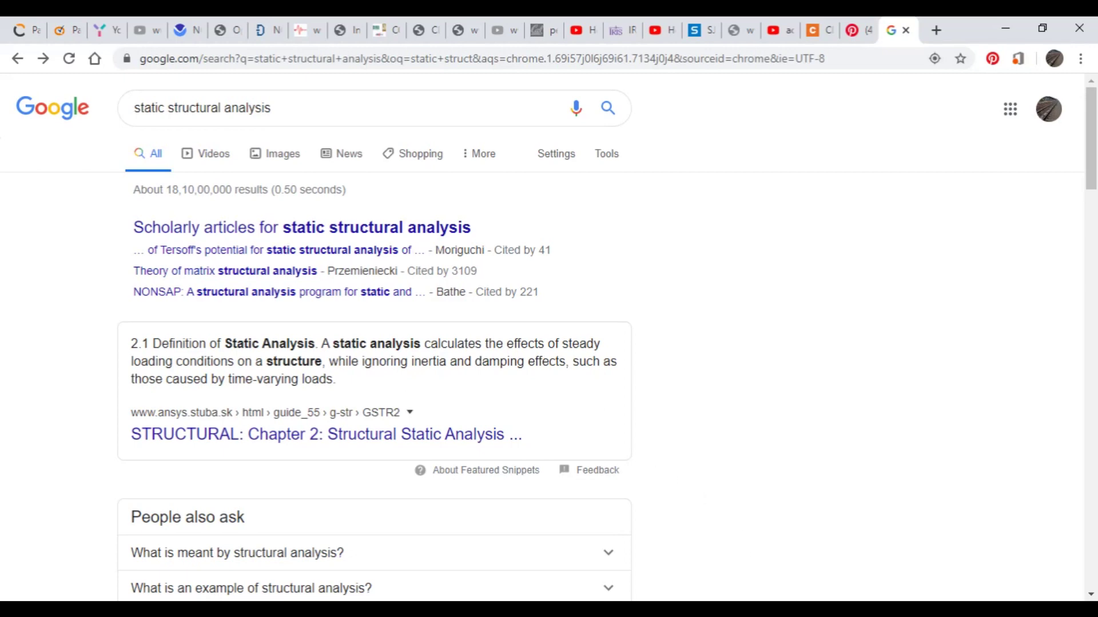
mouse_move(795, 610)
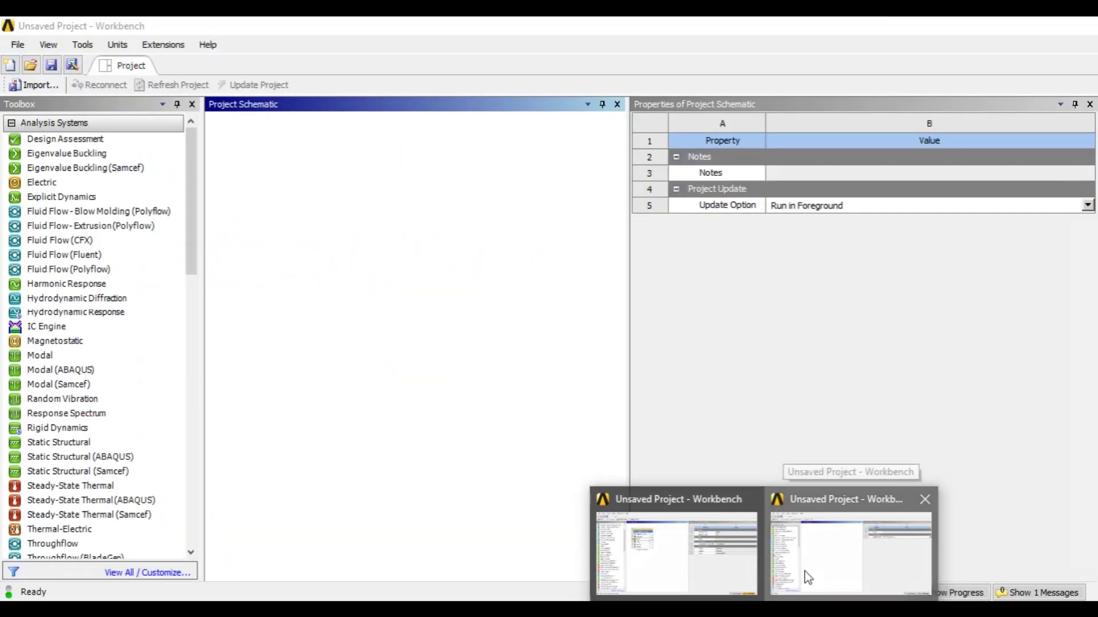
left_click(805, 571)
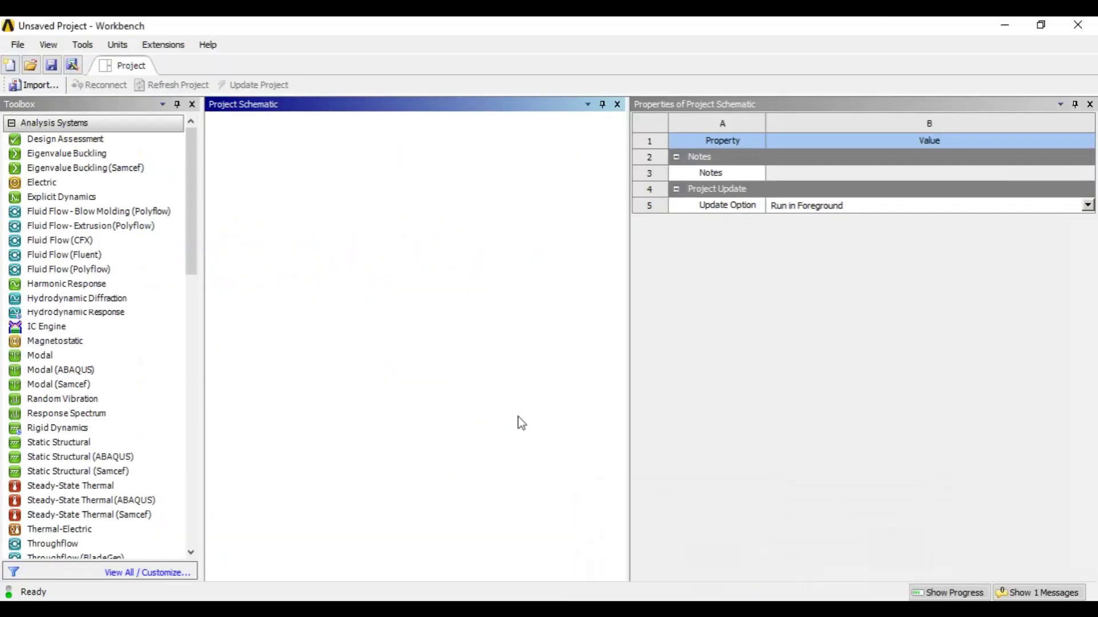
Add a Static Structural analysis system to the project schematic, keeping its default name
left_click(118, 45)
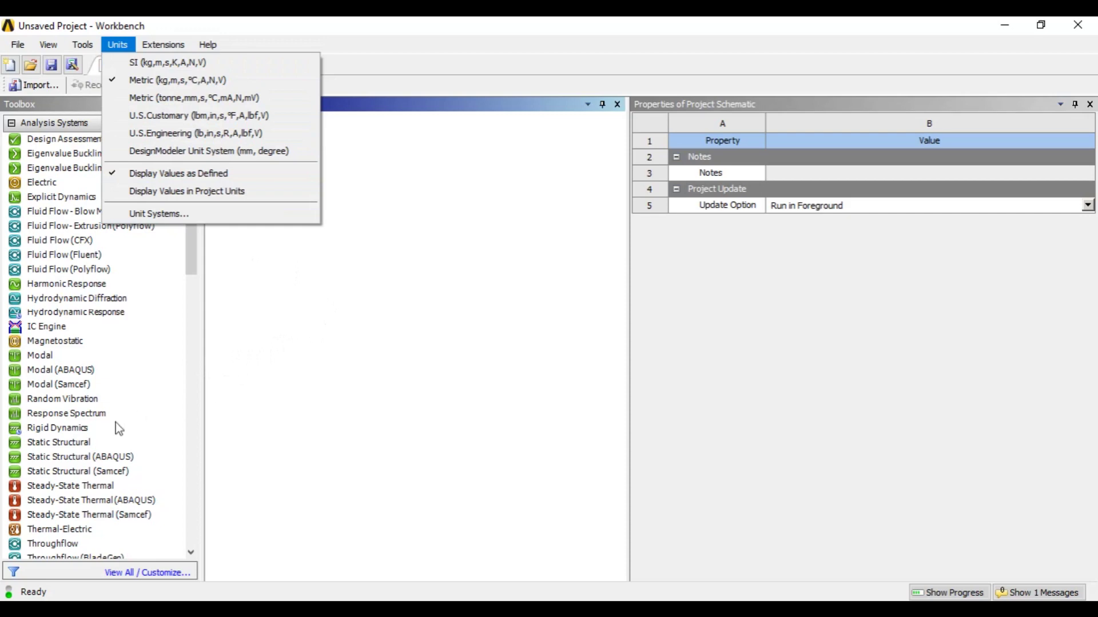
left_click(80, 446)
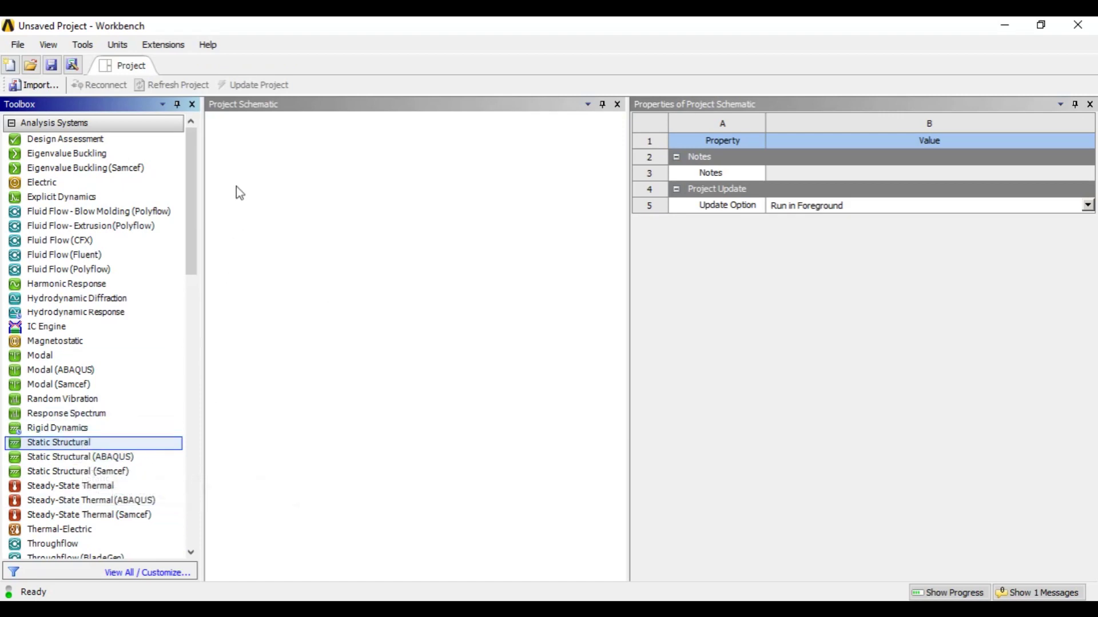
left_click_drag(118, 452, 255, 228)
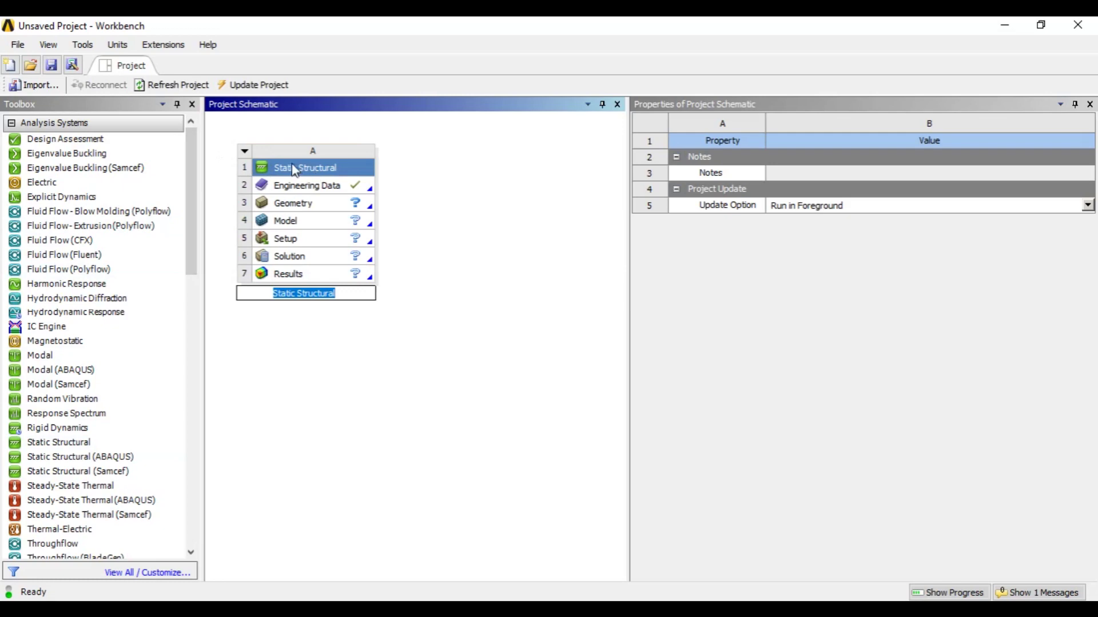
key("Return")
left_click(245, 152)
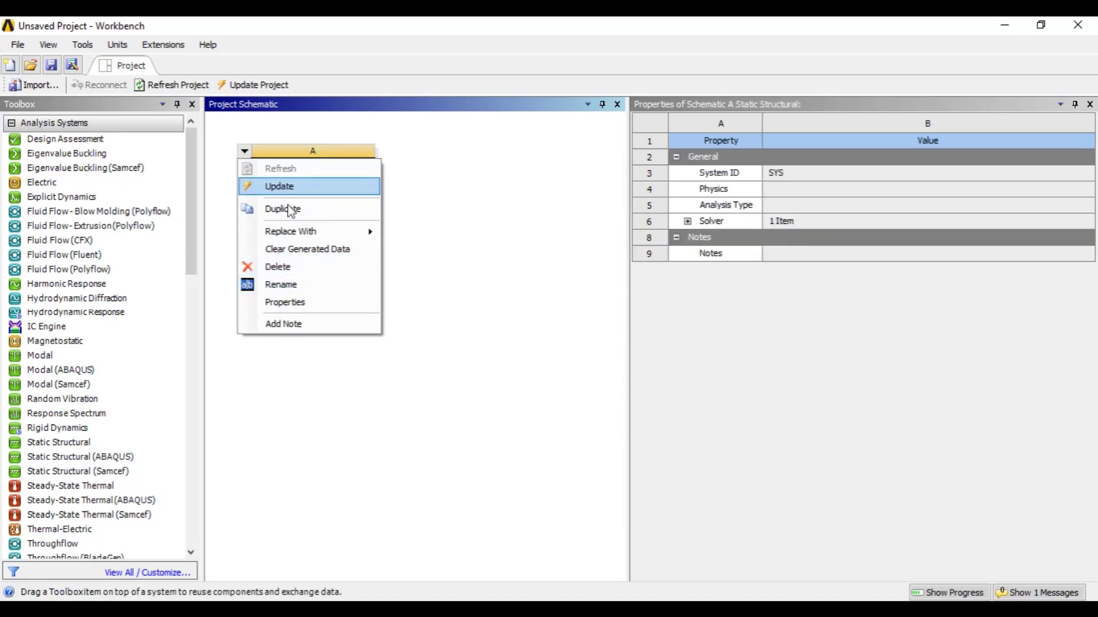
left_click(418, 232)
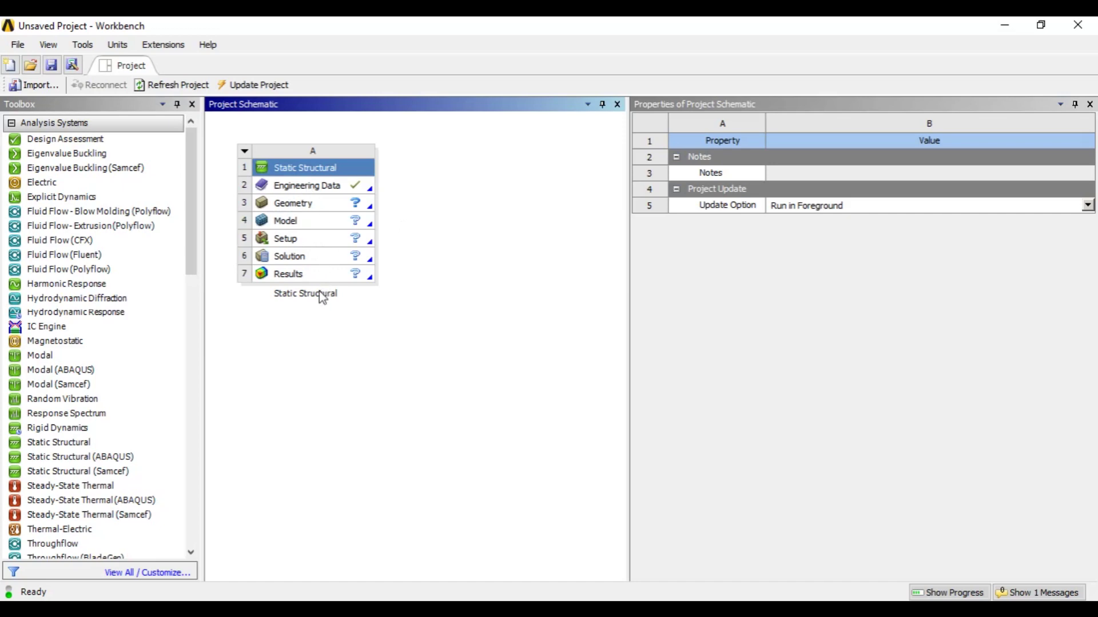
left_click(244, 152)
left_click(399, 302)
left_click(248, 152)
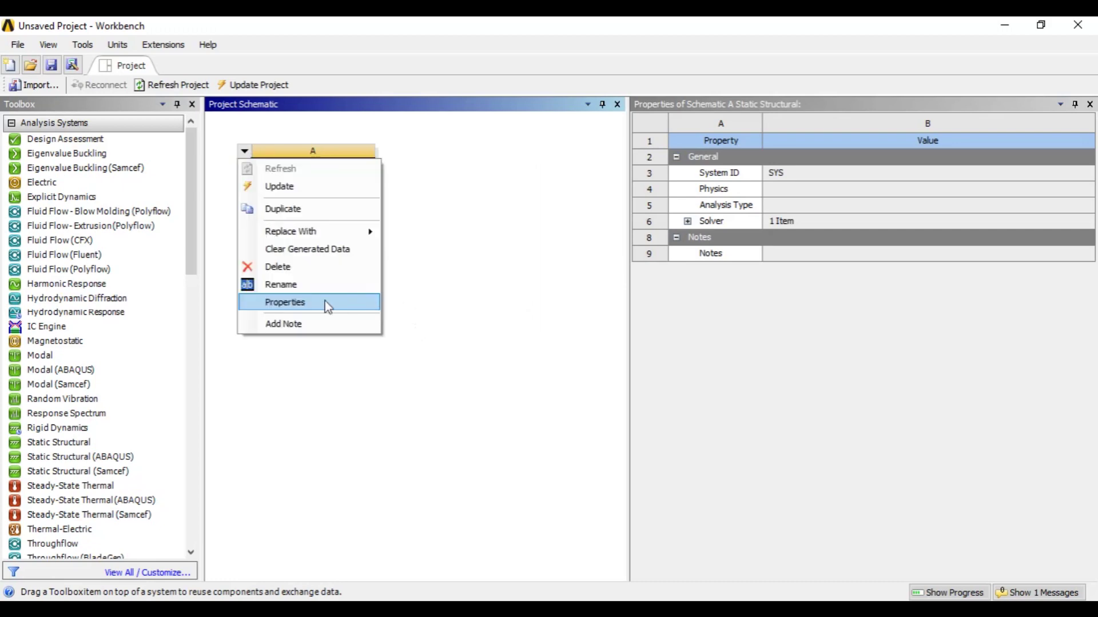
left_click(488, 262)
Rename the Static Structural system in the project schematic as "title"
double_click(285, 299)
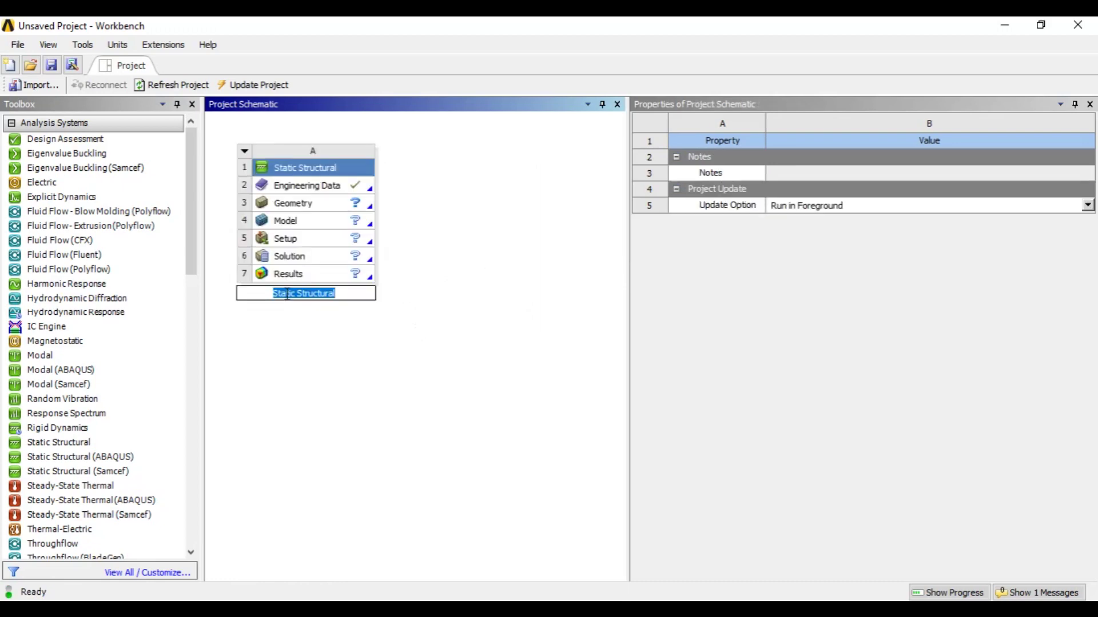
type("title")
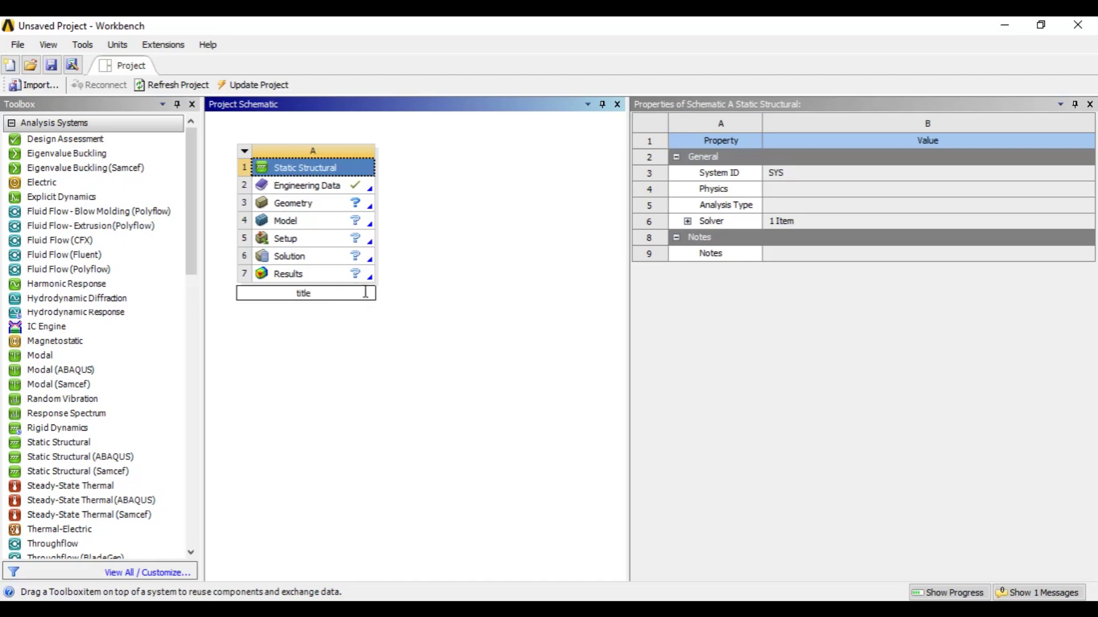
left_click(370, 313)
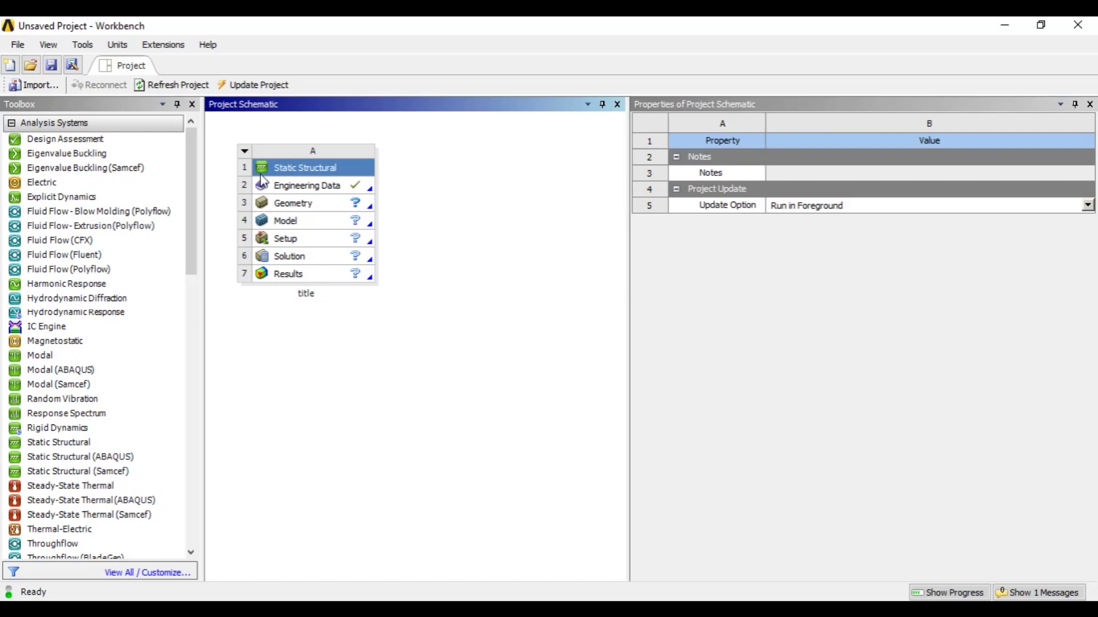
Open the Engineering Data of the Static Structural system for editing and display the Engineering Data Sources
right_click(295, 191)
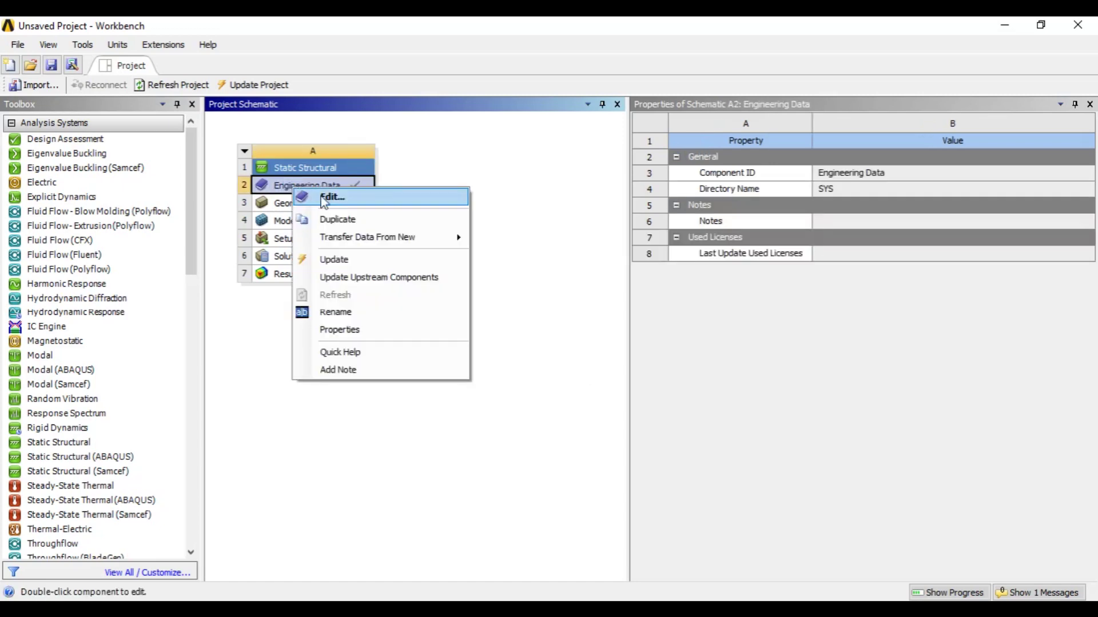
left_click(321, 196)
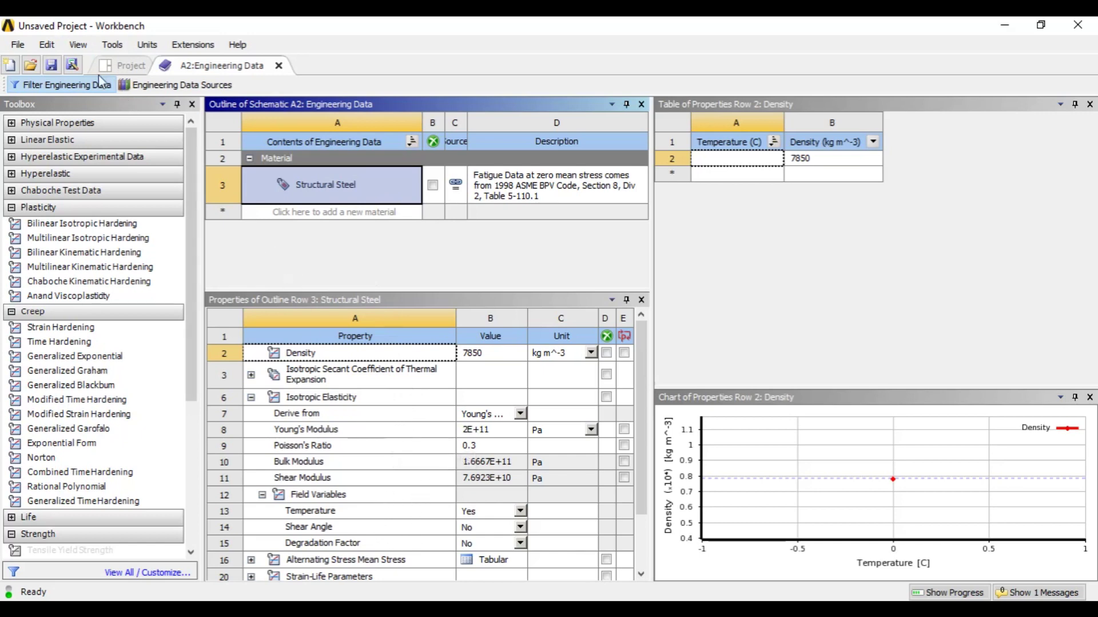
left_click(182, 86)
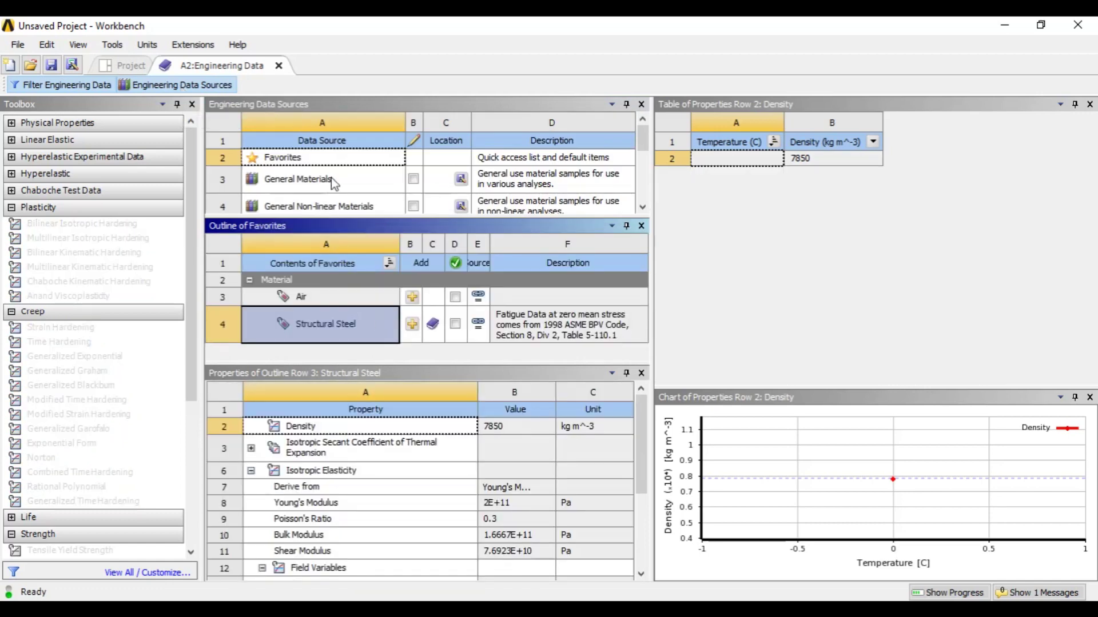
Add Concrete from the General Materials library to the project's engineering data and return to the project's material list
scroll(332, 190, "down", 1)
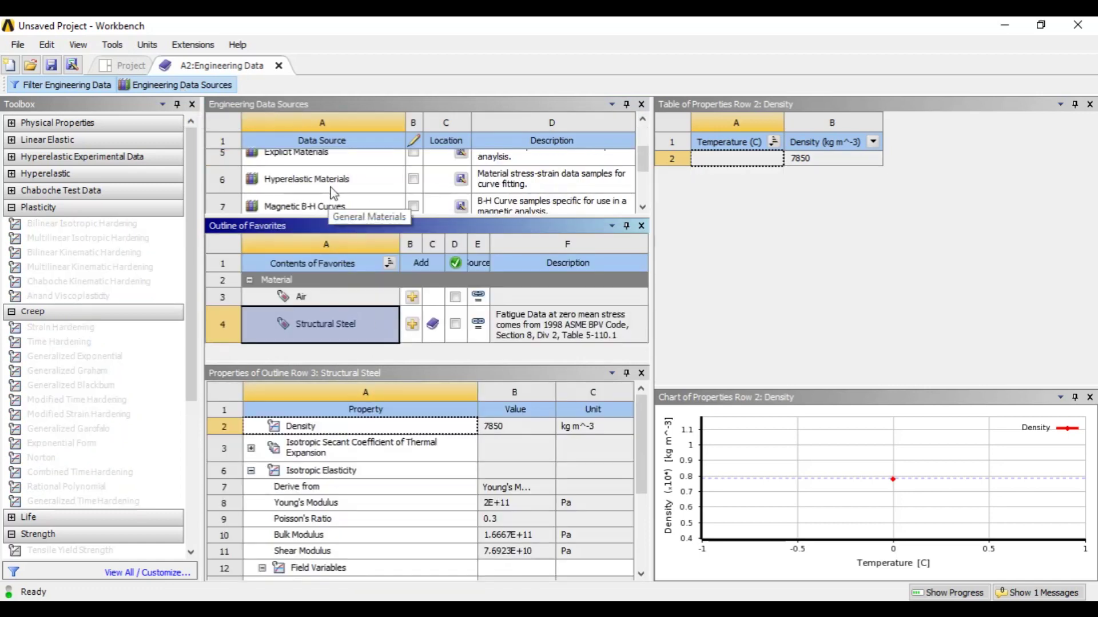
scroll(333, 193, "down", 2)
scroll(333, 192, "up", 3)
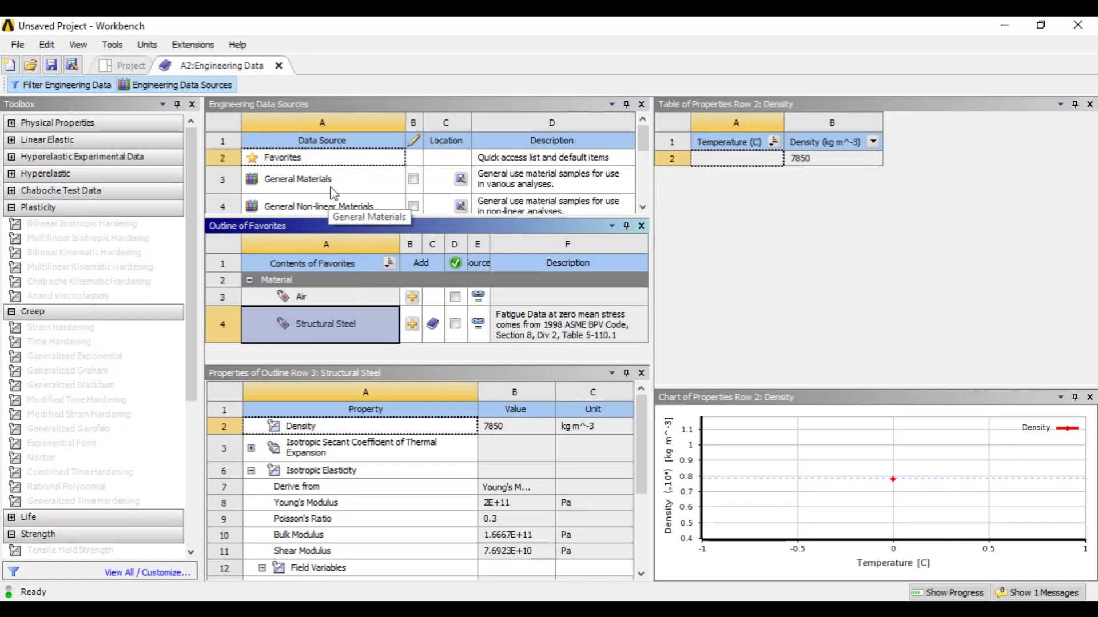
left_click(327, 182)
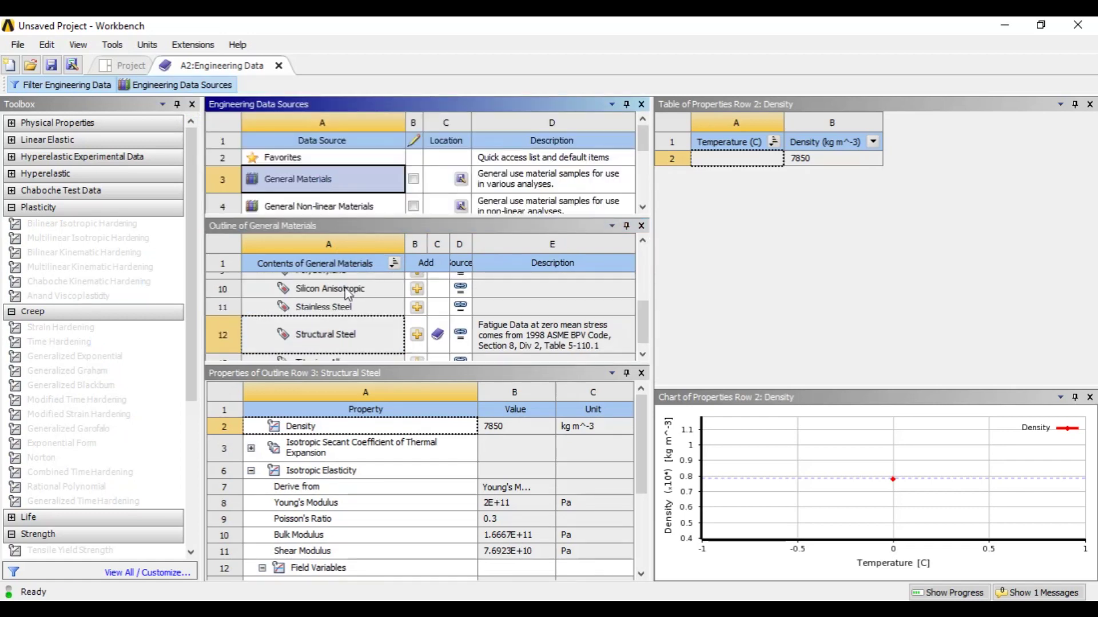
left_click_drag(642, 331, 642, 296)
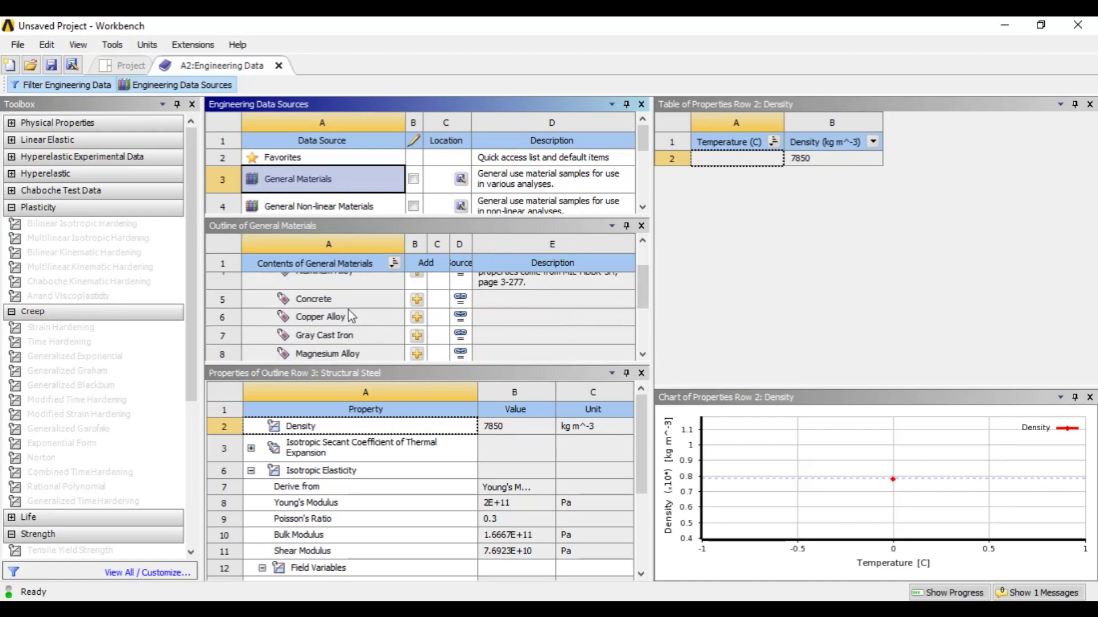
left_click(417, 304)
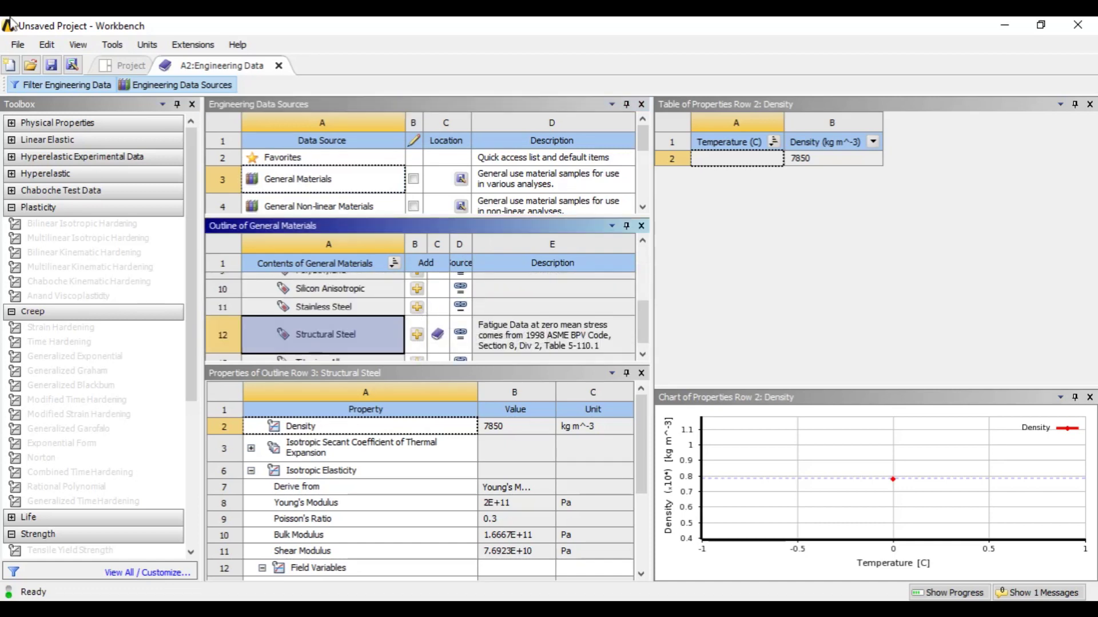
left_click(140, 87)
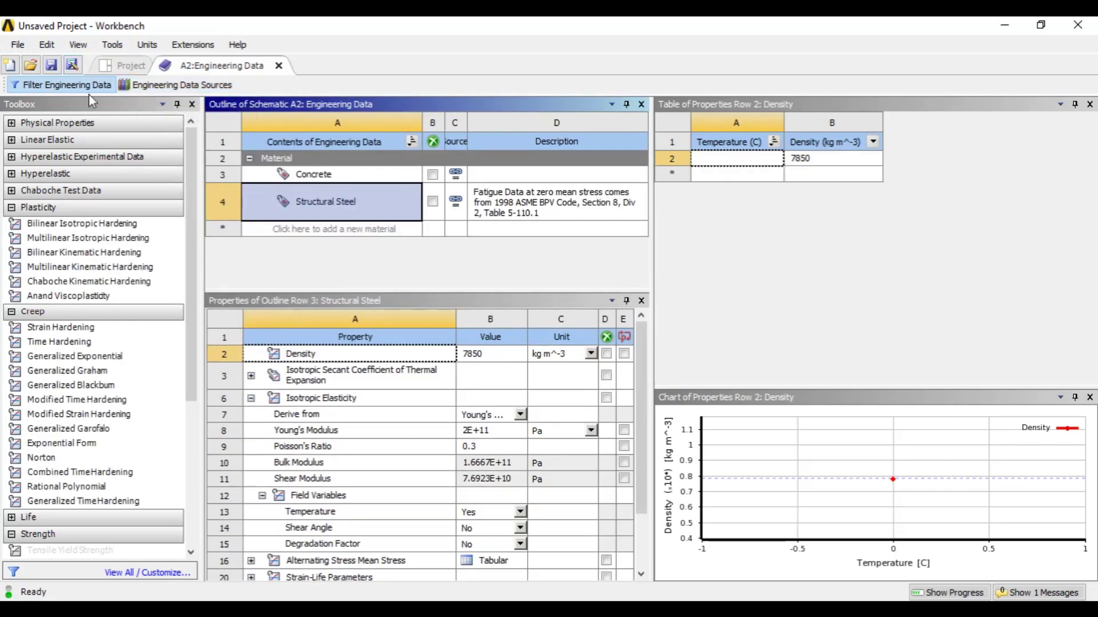
Set the density of Concrete to 2400 kg m^-3
left_click(342, 182)
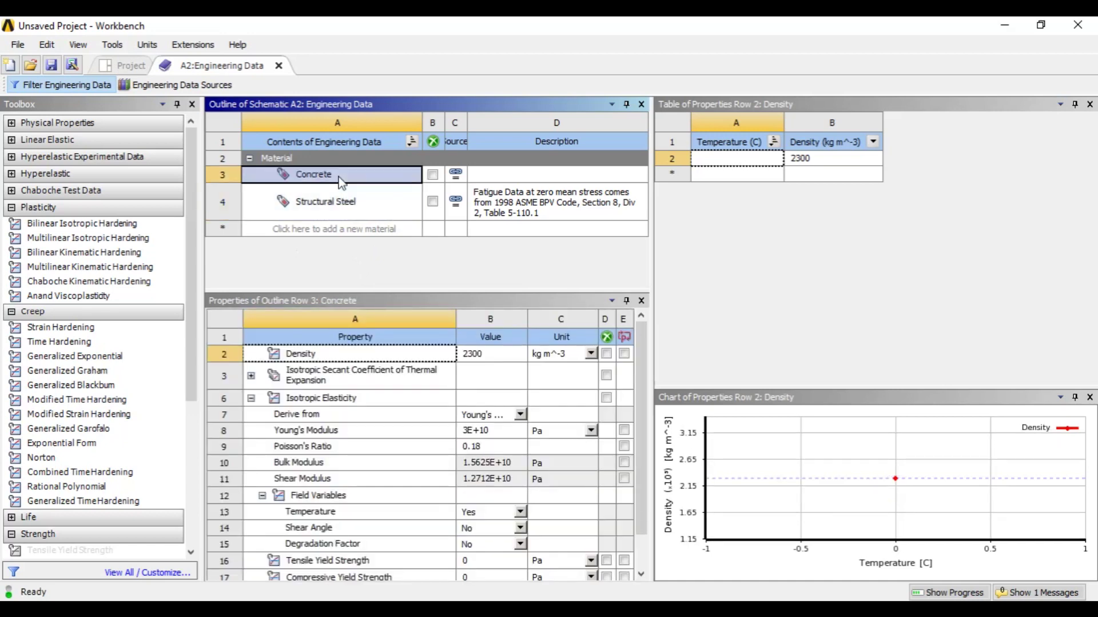
scroll(489, 400, "down", 1)
scroll(489, 480, "up", 1)
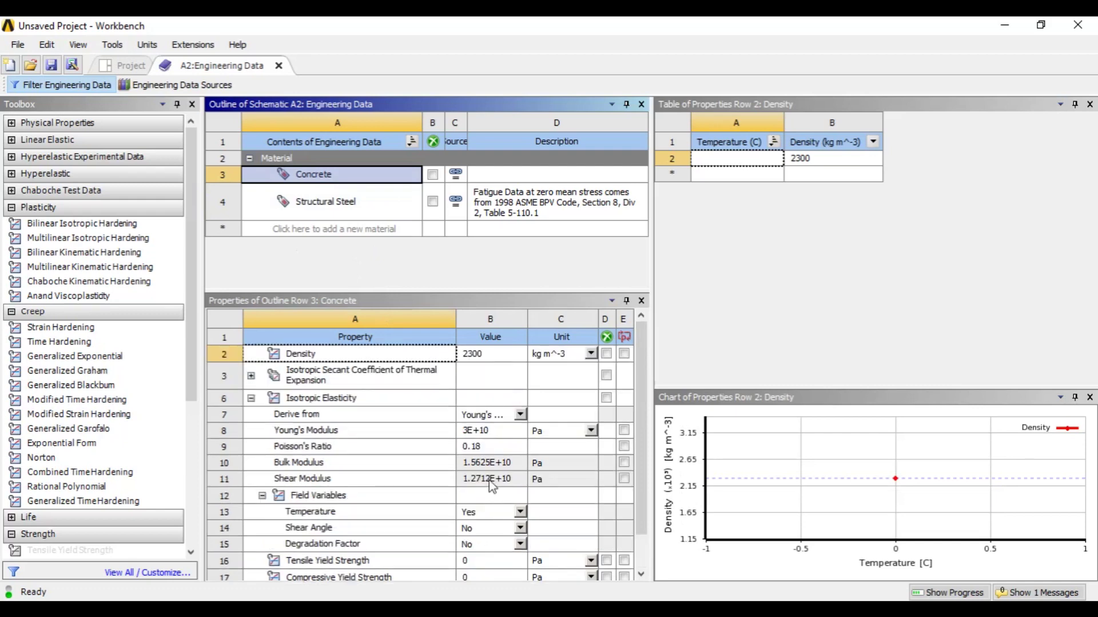
double_click(486, 357)
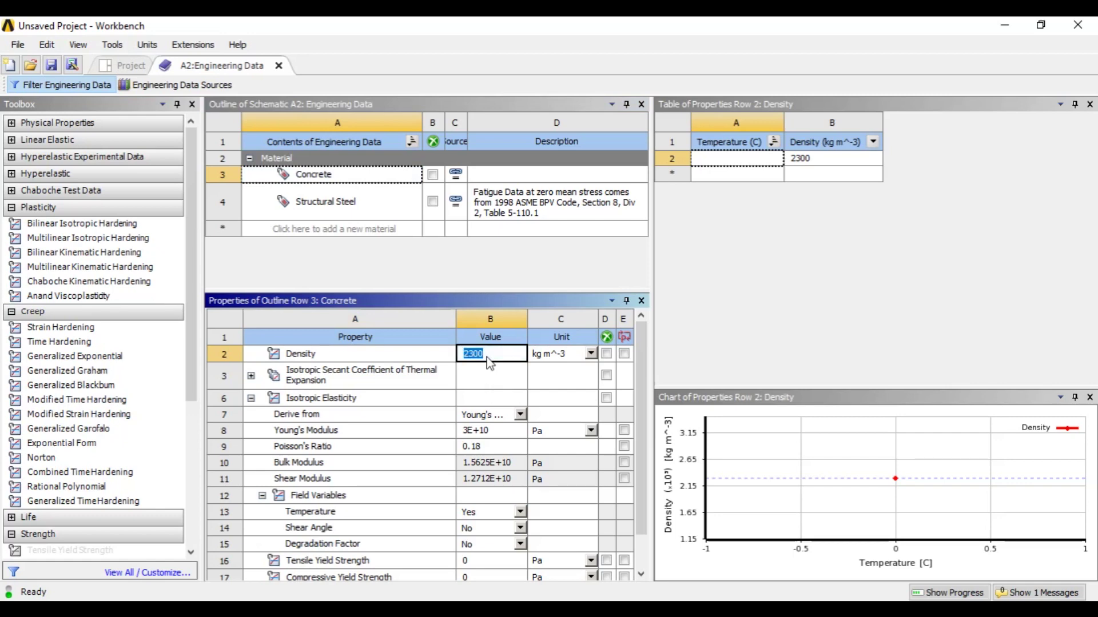
type("2400")
left_click(590, 354)
left_click(591, 354)
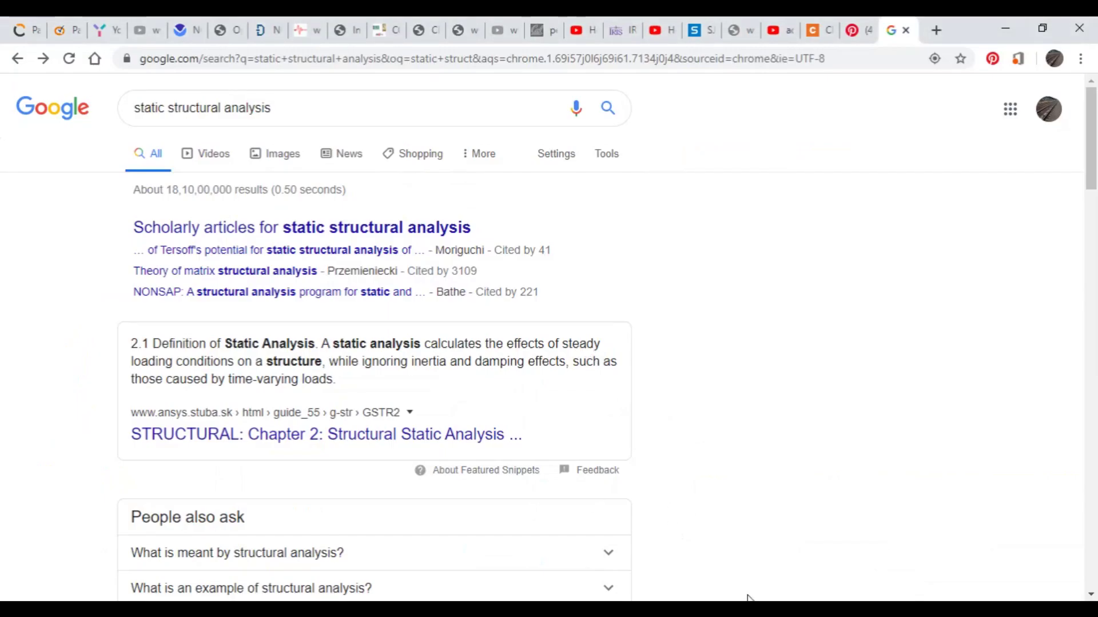
left_click(811, 545)
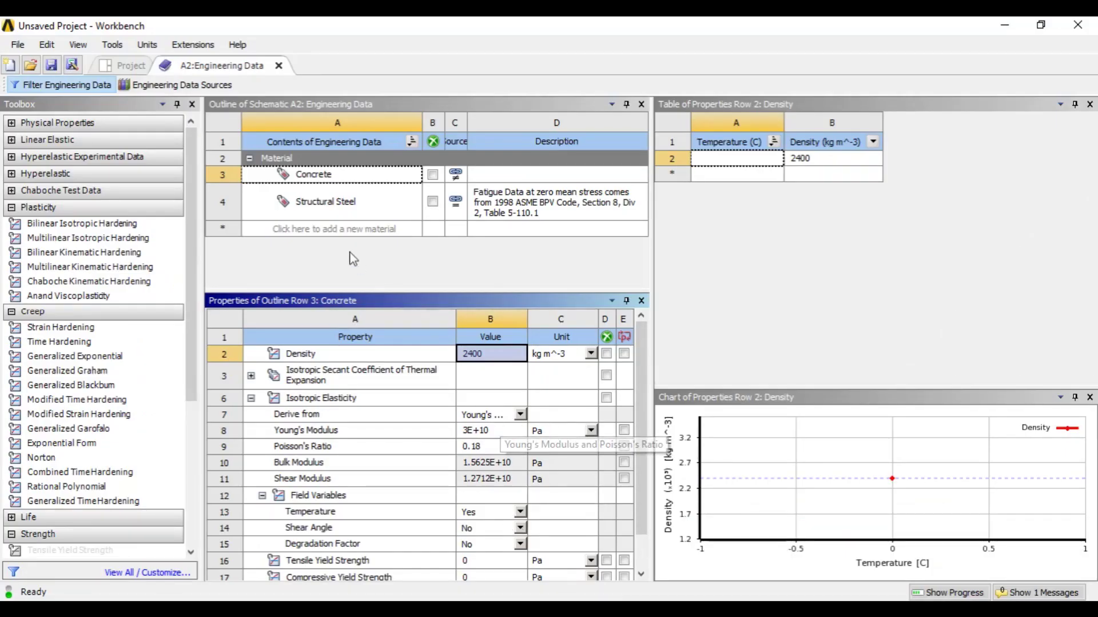
Create a new material named "sand" in the engineering data
left_click(295, 228)
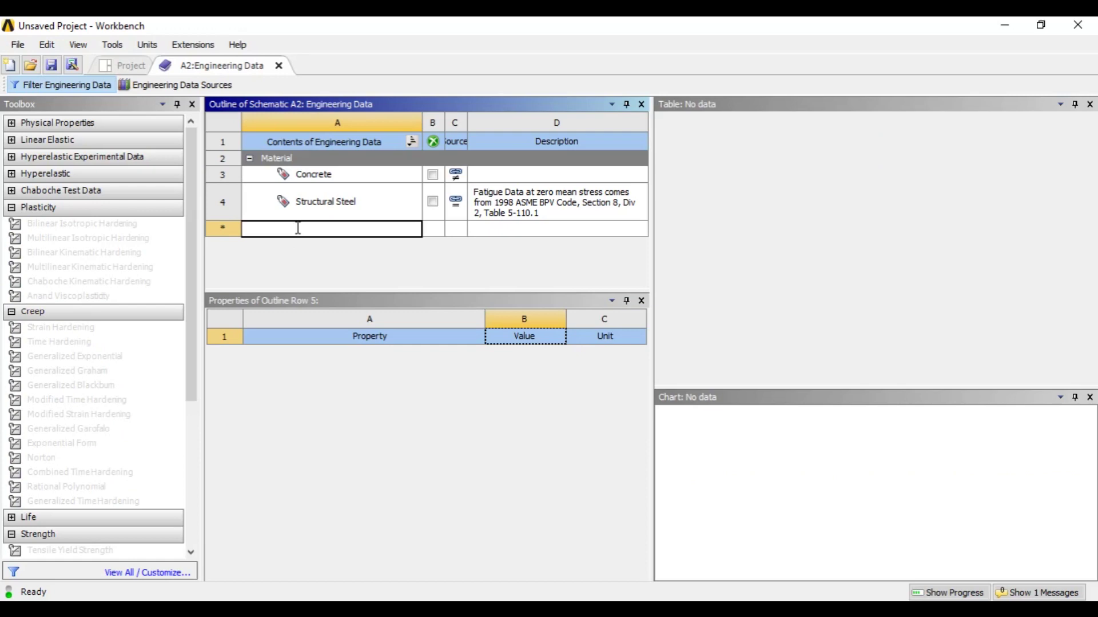
type("sand")
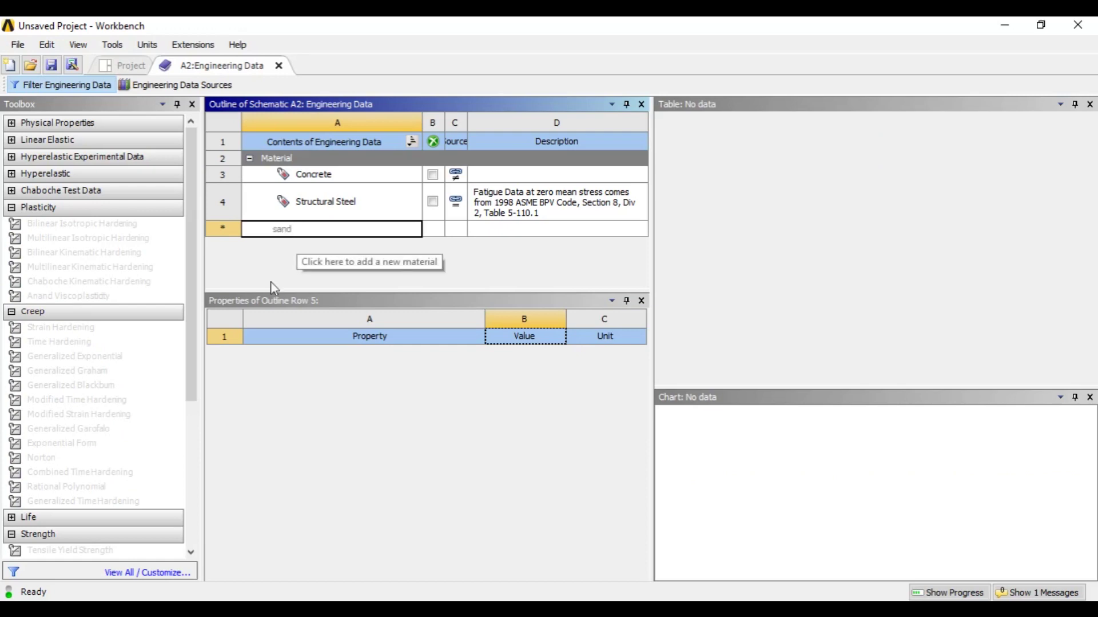
key("Return")
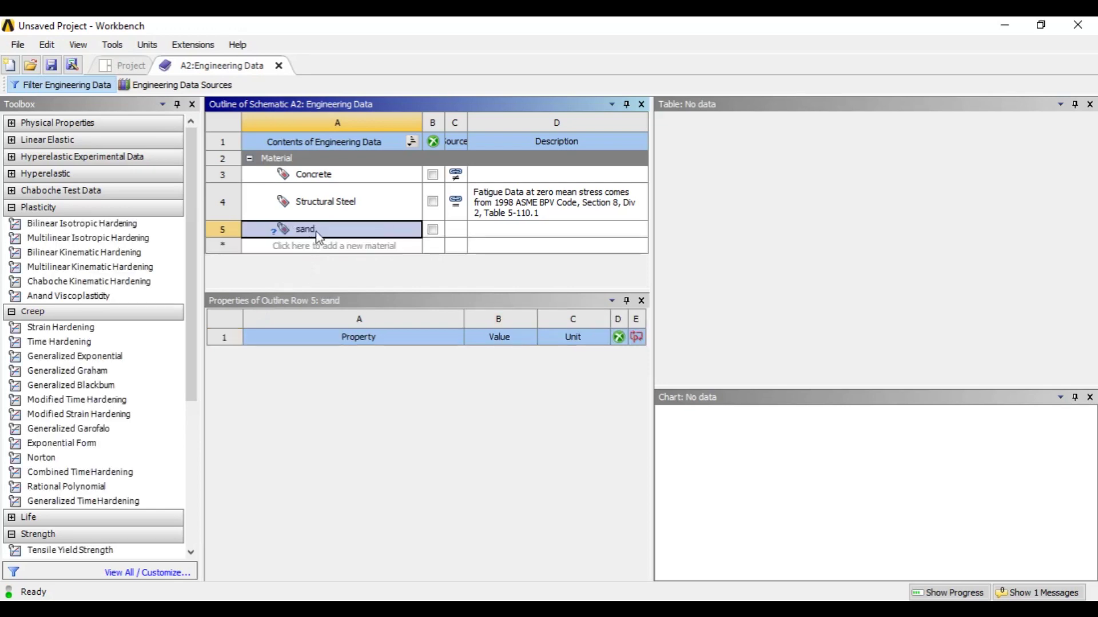
Add the linear elastic property Isotropic Elasticity to the sand material
left_click(317, 234)
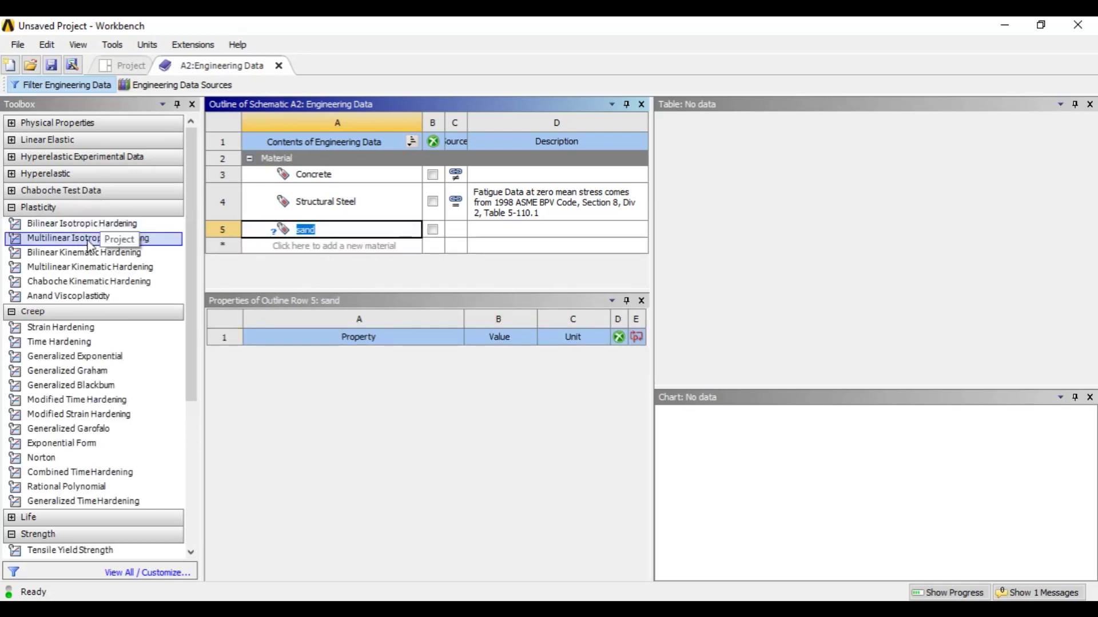
left_click(15, 143)
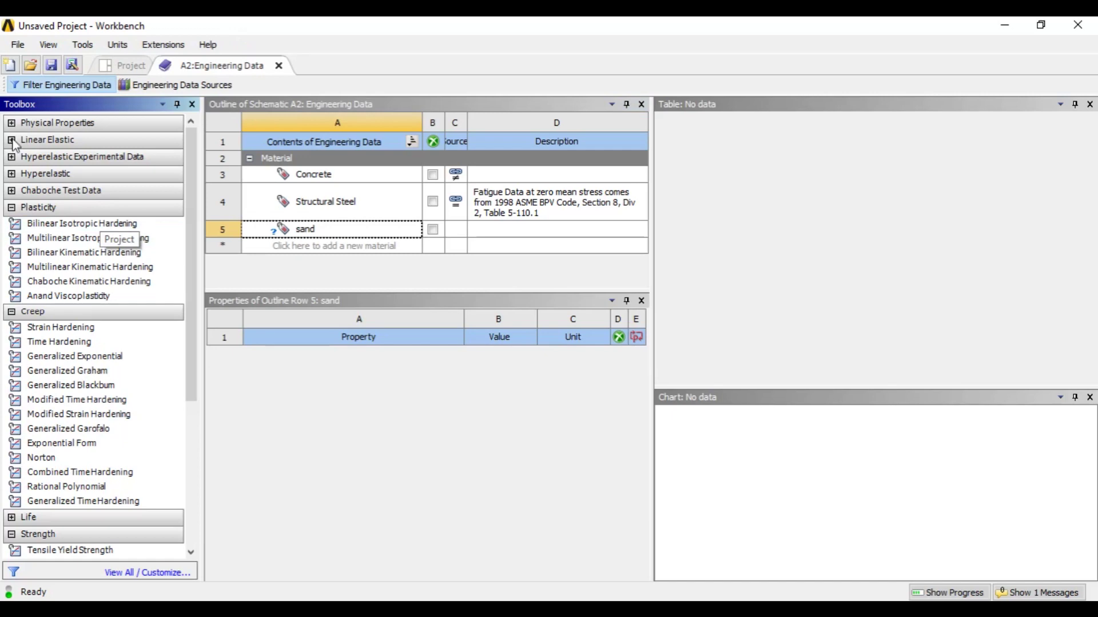
left_click(14, 141)
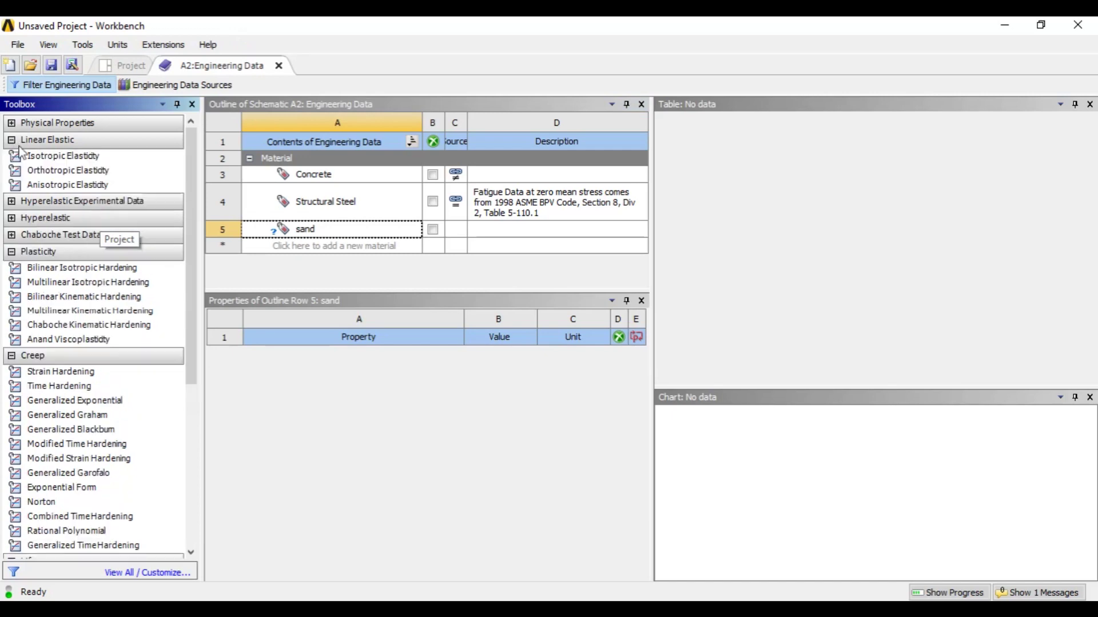
double_click(60, 160)
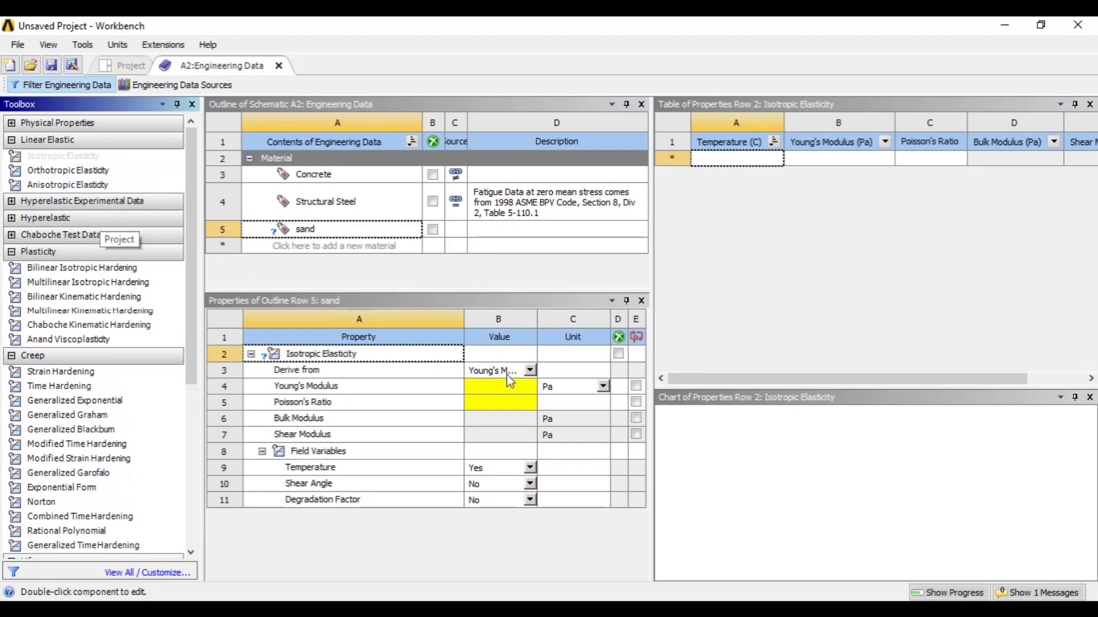
Set the Poisson's ratio of the sand material to 0.2
left_click(487, 387)
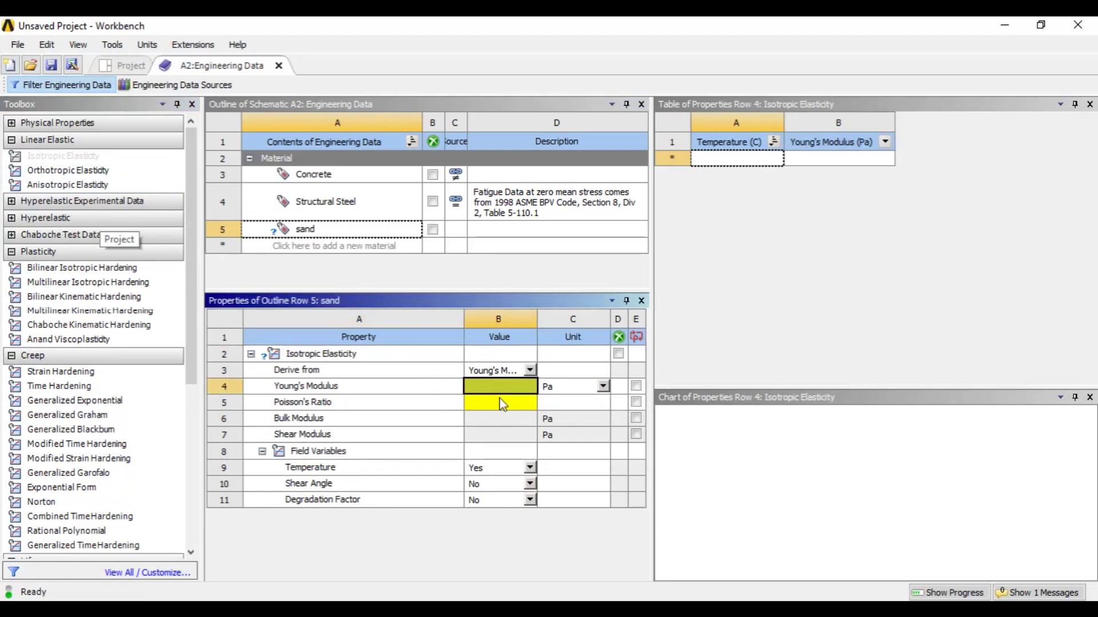
left_click(498, 402)
type("0.2")
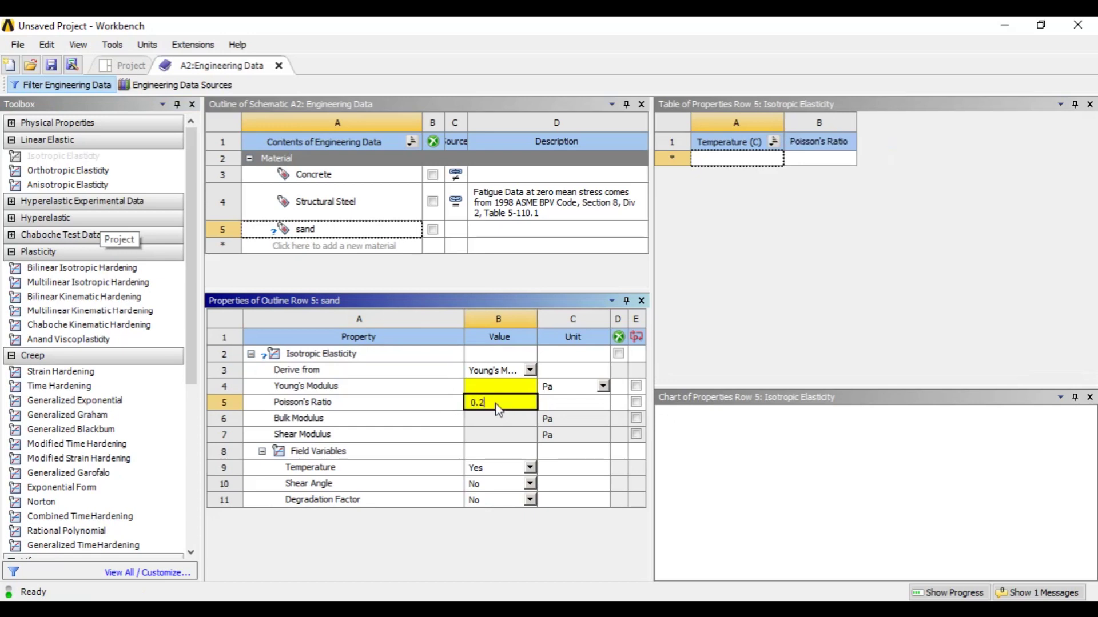
key("Return")
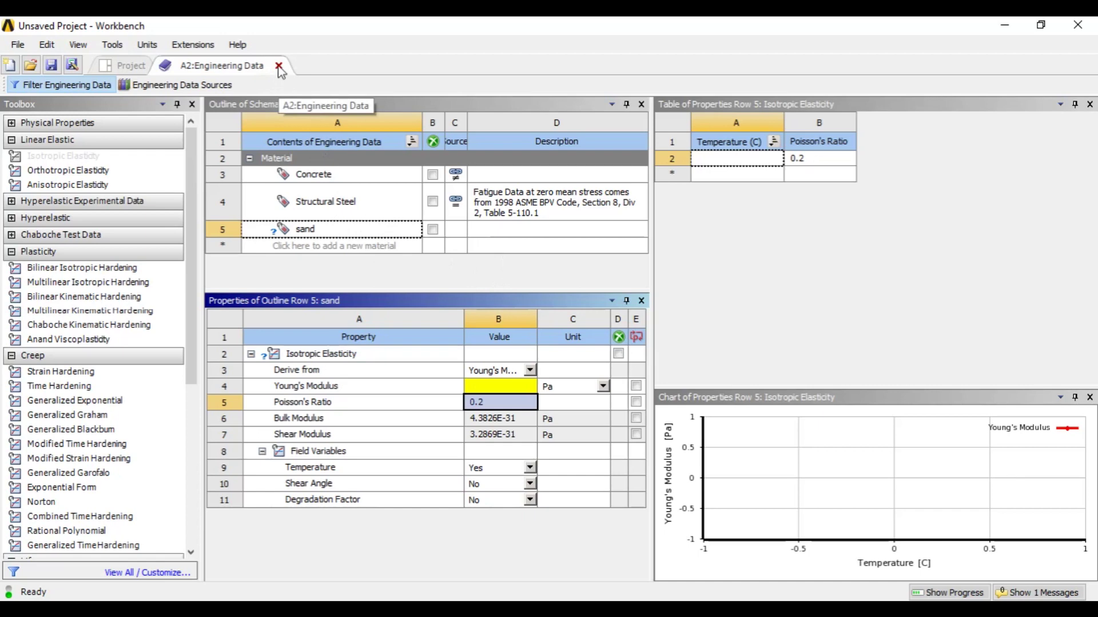
Set the Young's modulus of sand to 2 Pa and close the engineering data to return to the project schematic
left_click(506, 389)
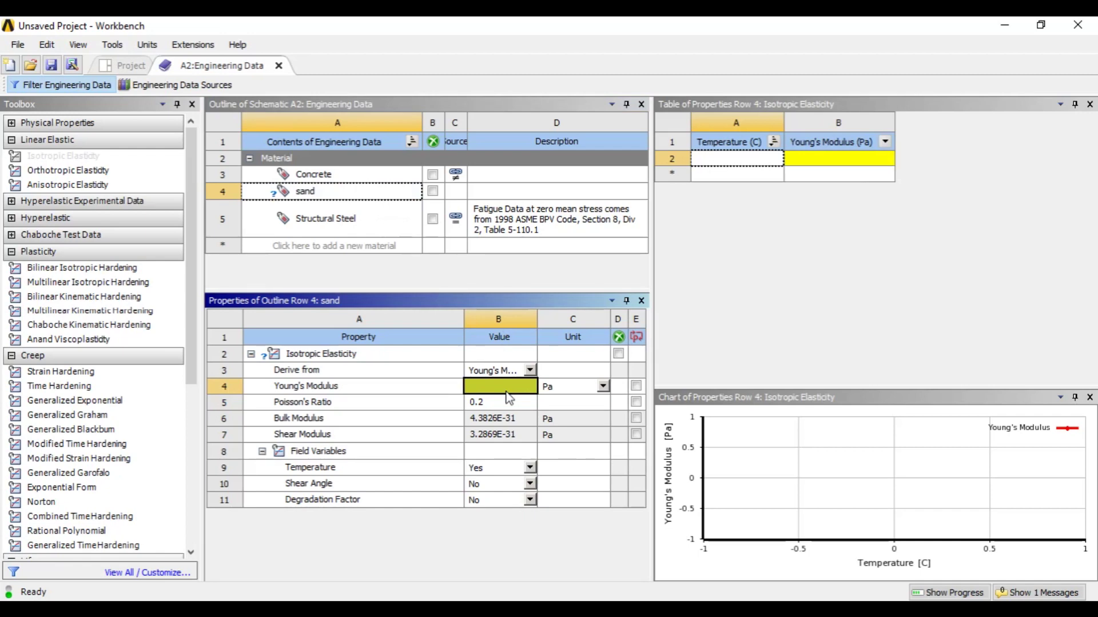
type("2")
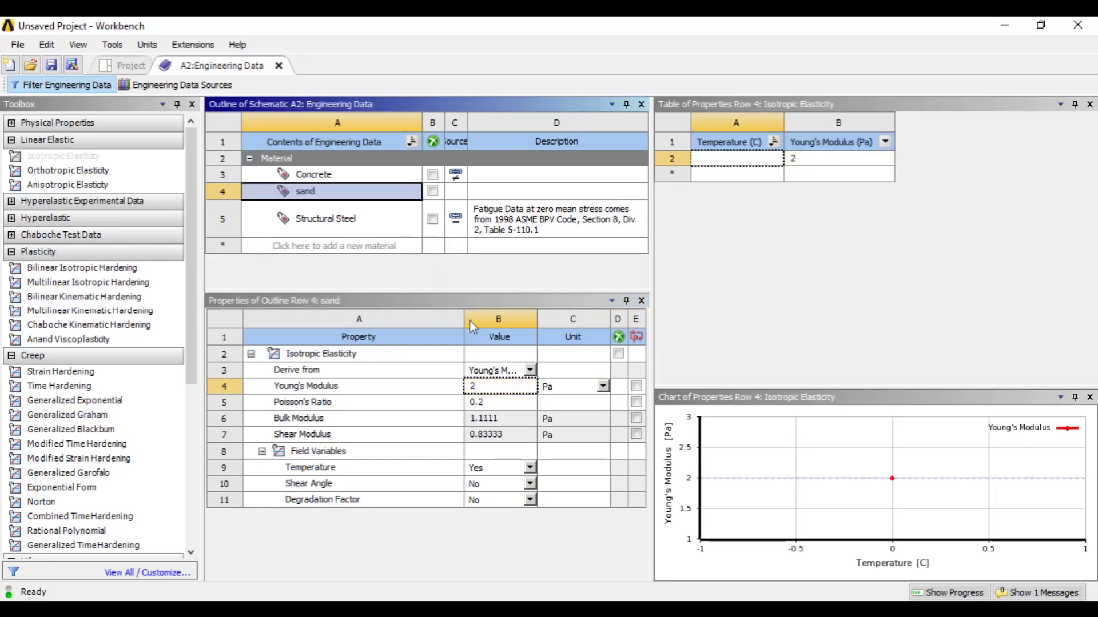
left_click(279, 65)
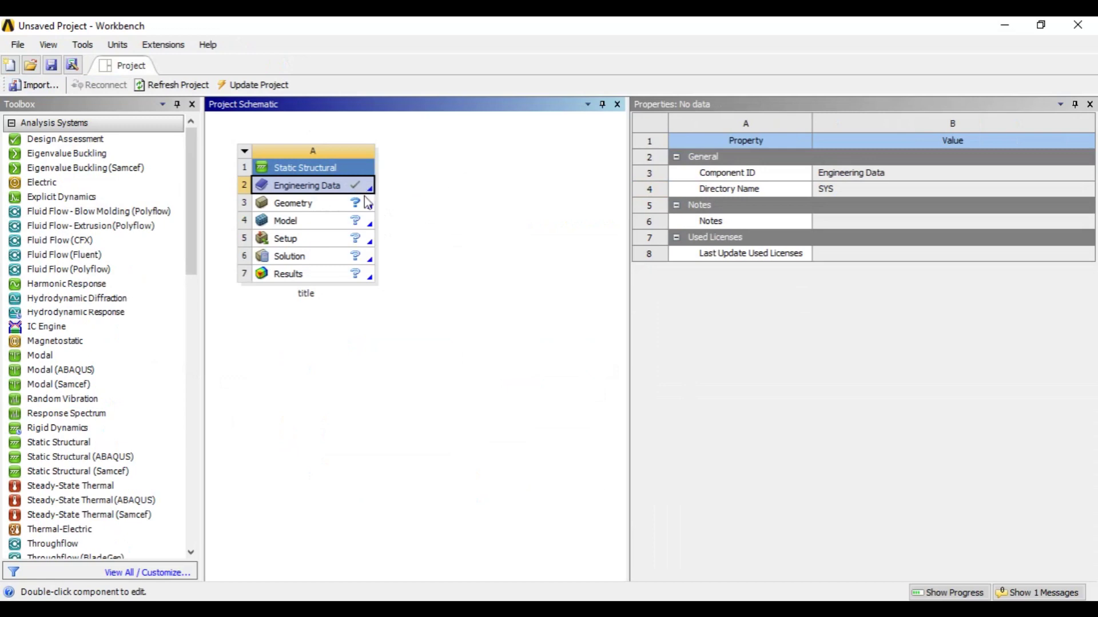
Review the Analysis Type setting in the properties of the Static Structural system's Geometry cell
left_click(342, 207)
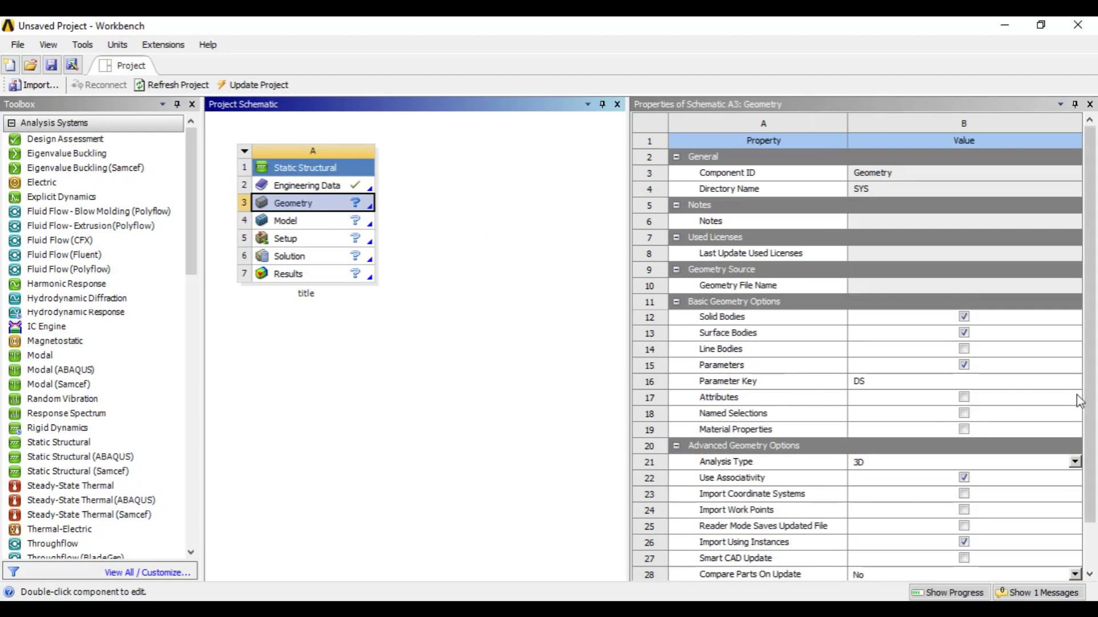
left_click(1077, 463)
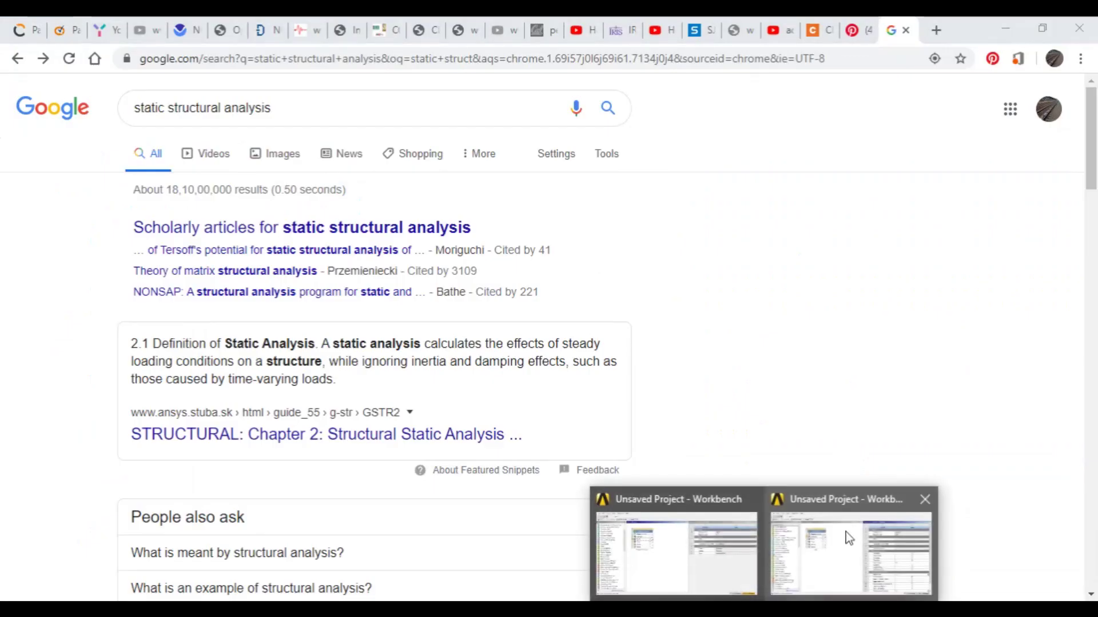
left_click(856, 543)
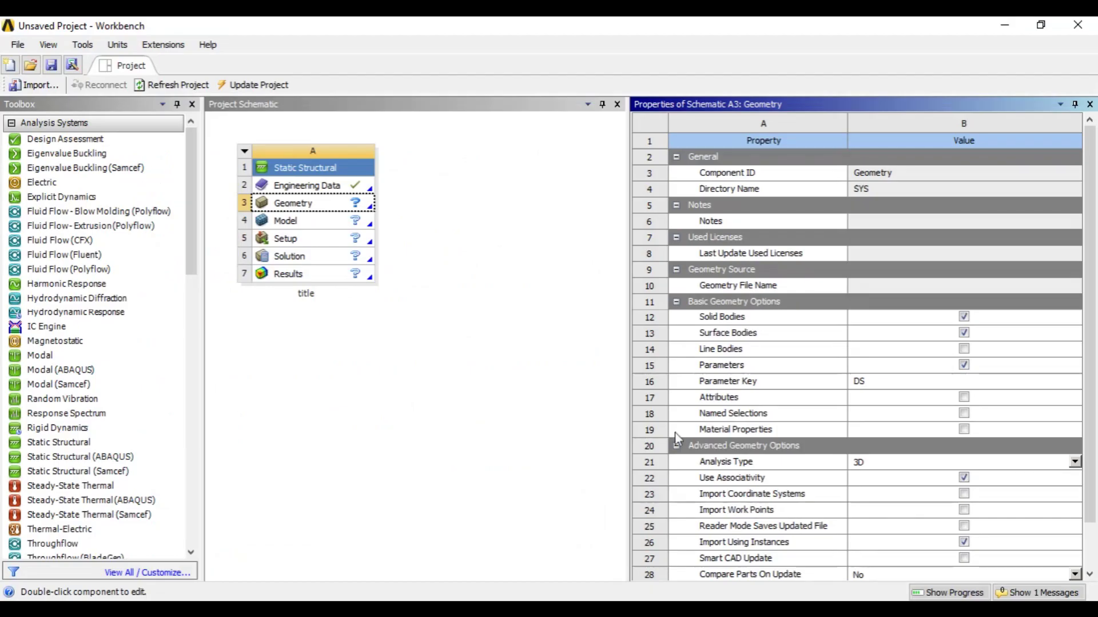
Create a new DesignModeler geometry for the Static Structural system
left_click(326, 206)
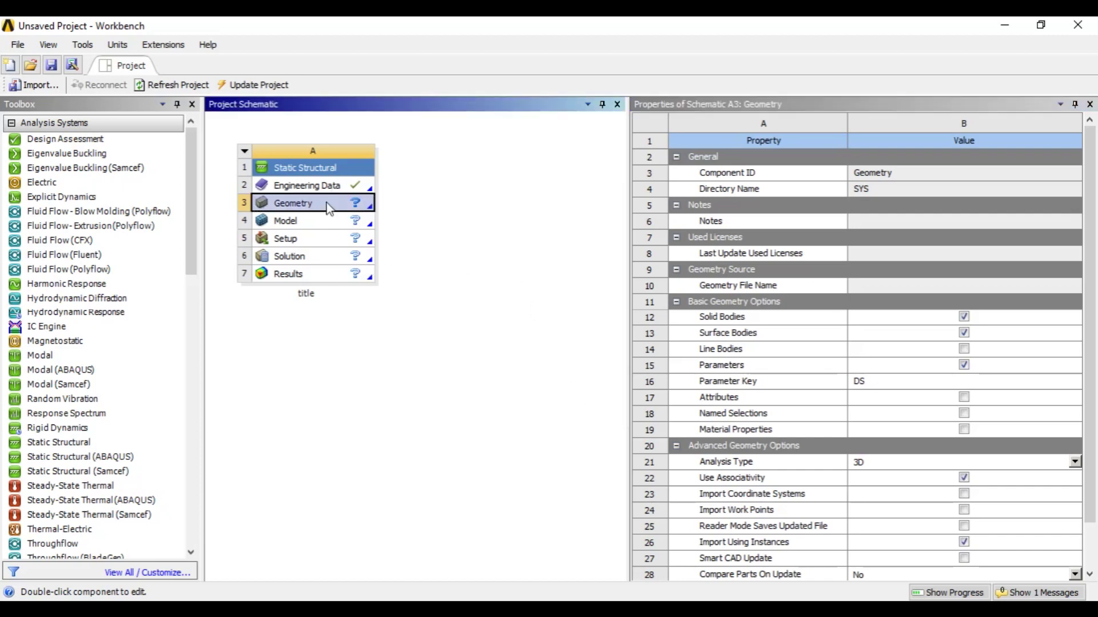
right_click(328, 208)
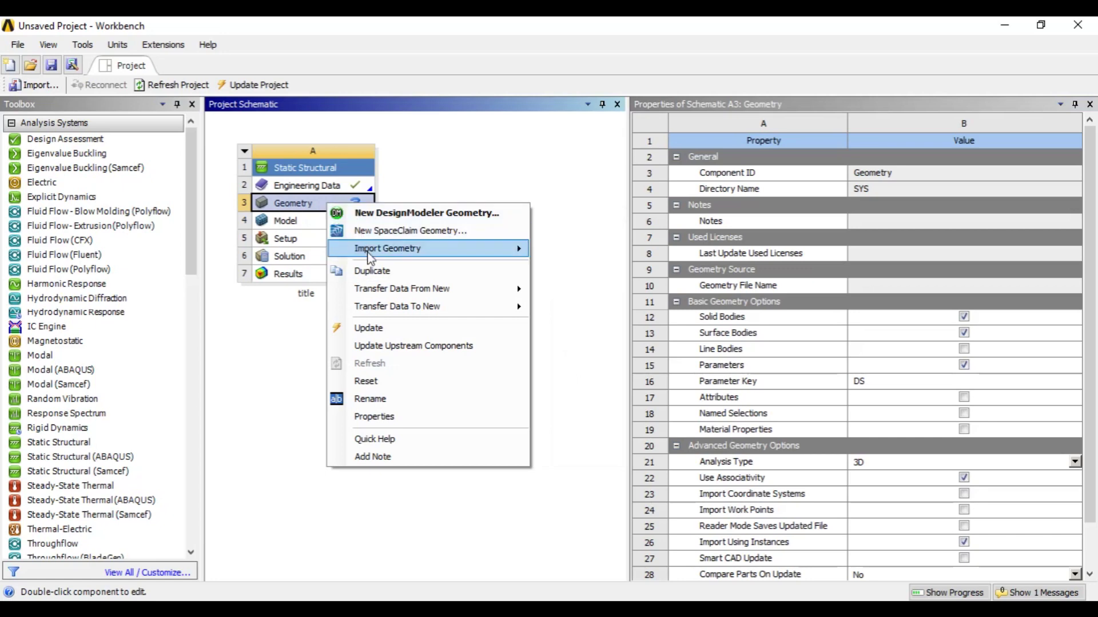
mouse_move(368, 253)
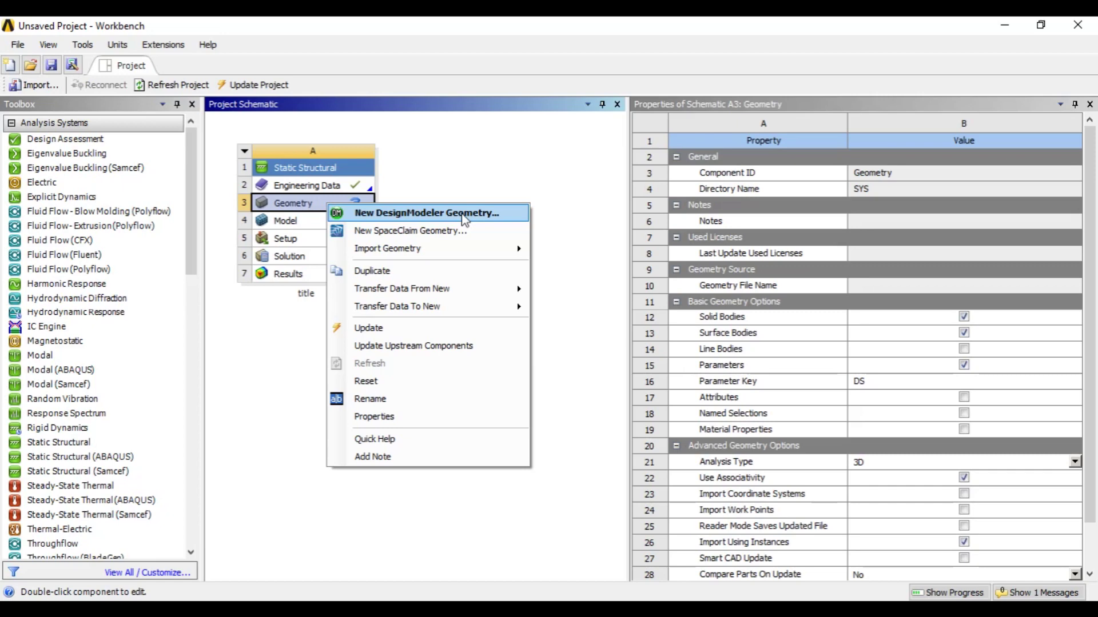
left_click(465, 218)
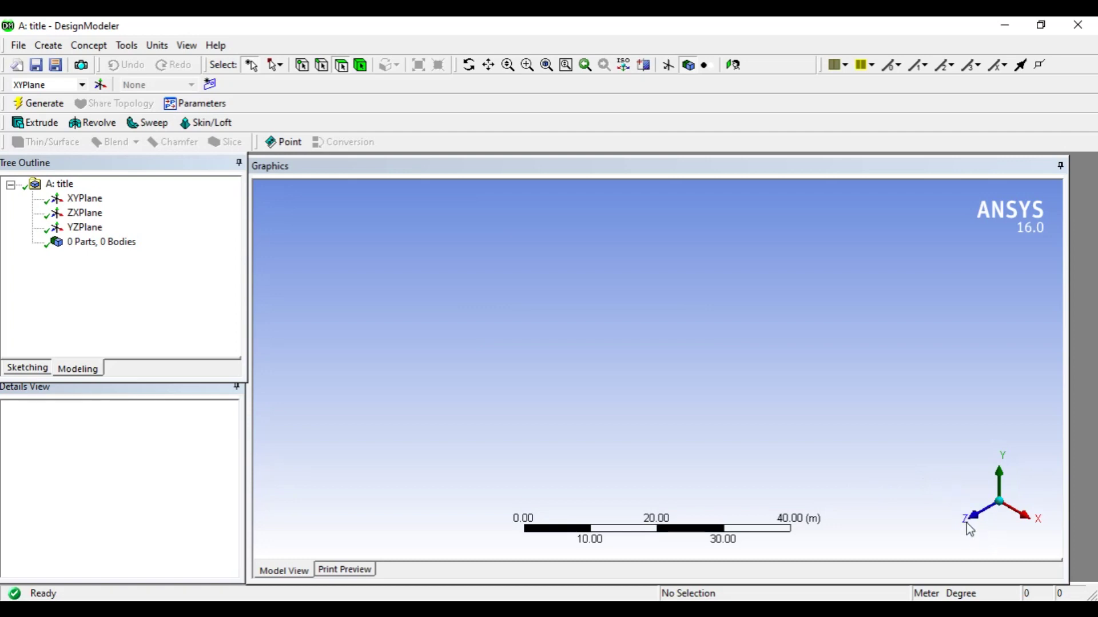
Select the XYPlane for sketching and orient the view normal to it along the +Z axis
left_click(85, 200)
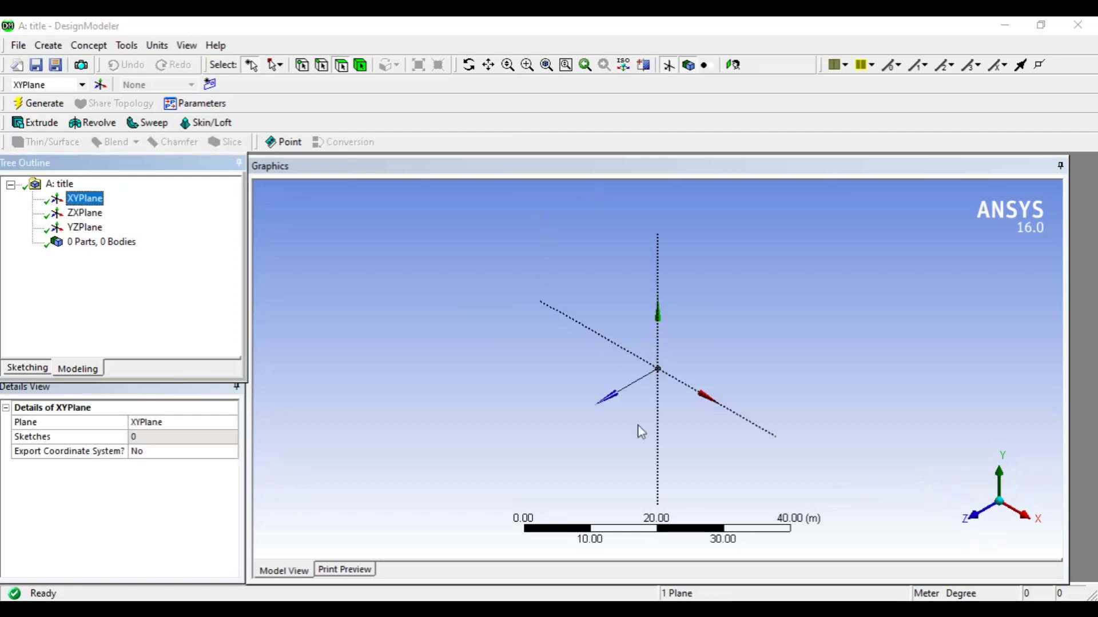
left_click(733, 66)
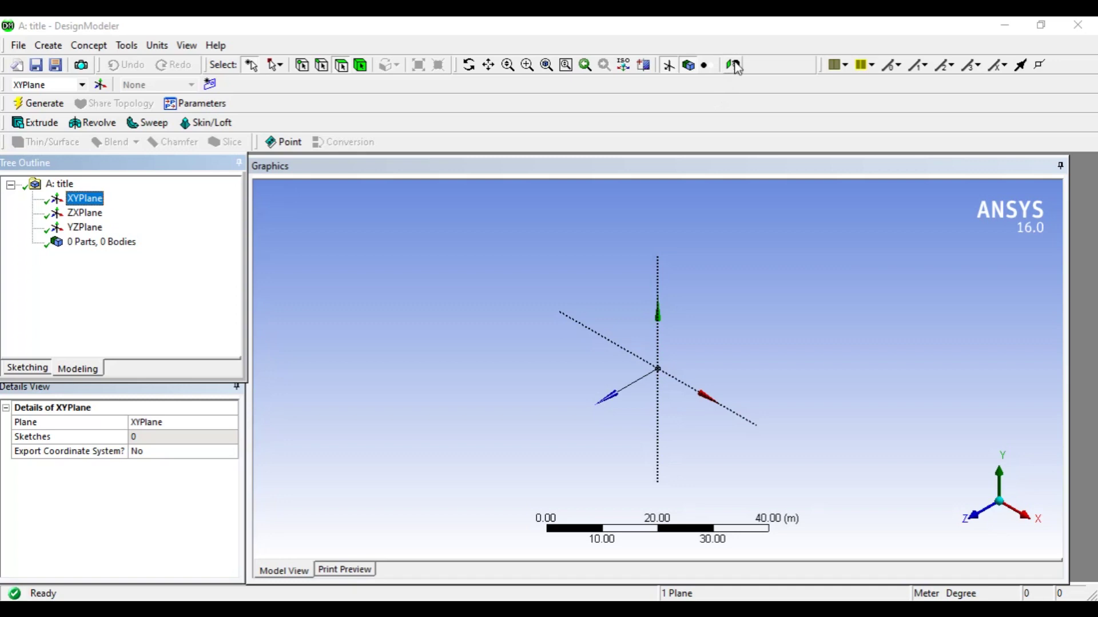
left_click(734, 66)
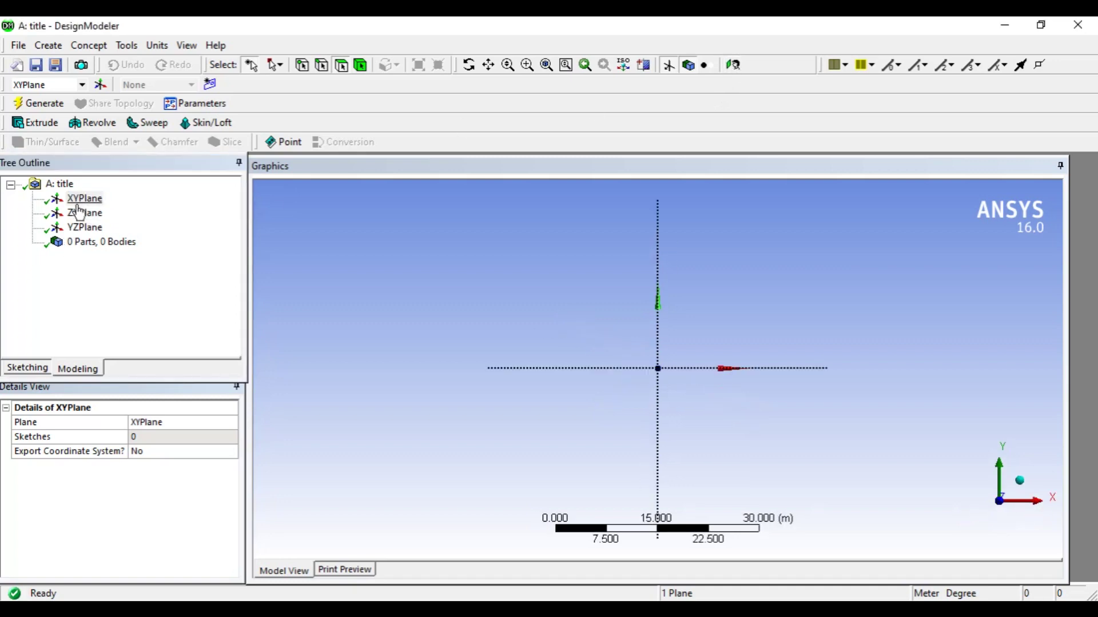
left_click(1021, 483)
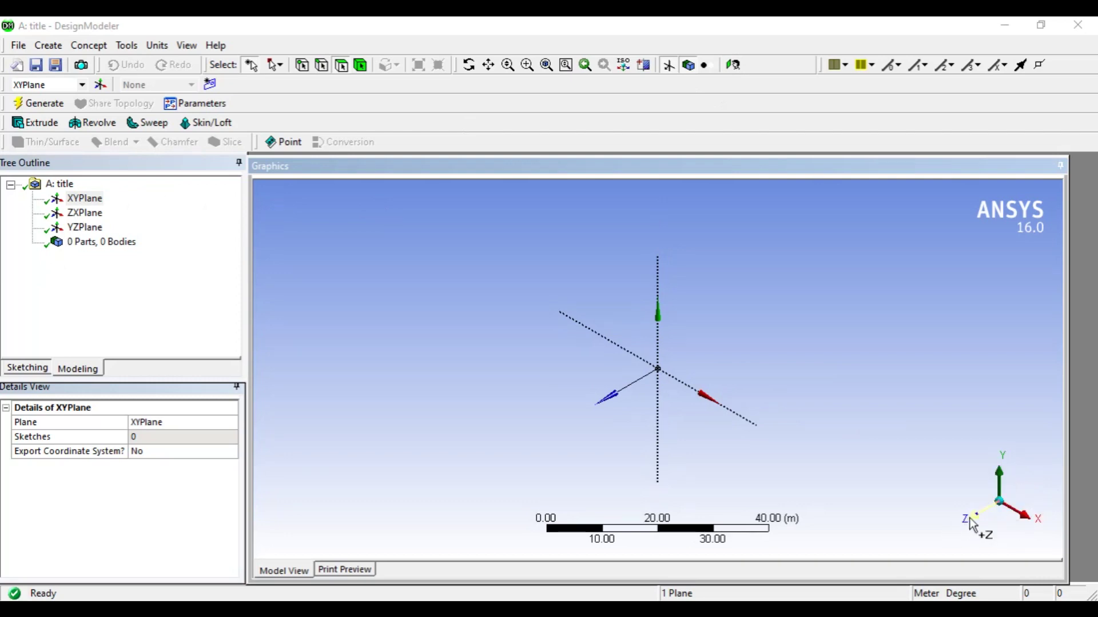
left_click(971, 524)
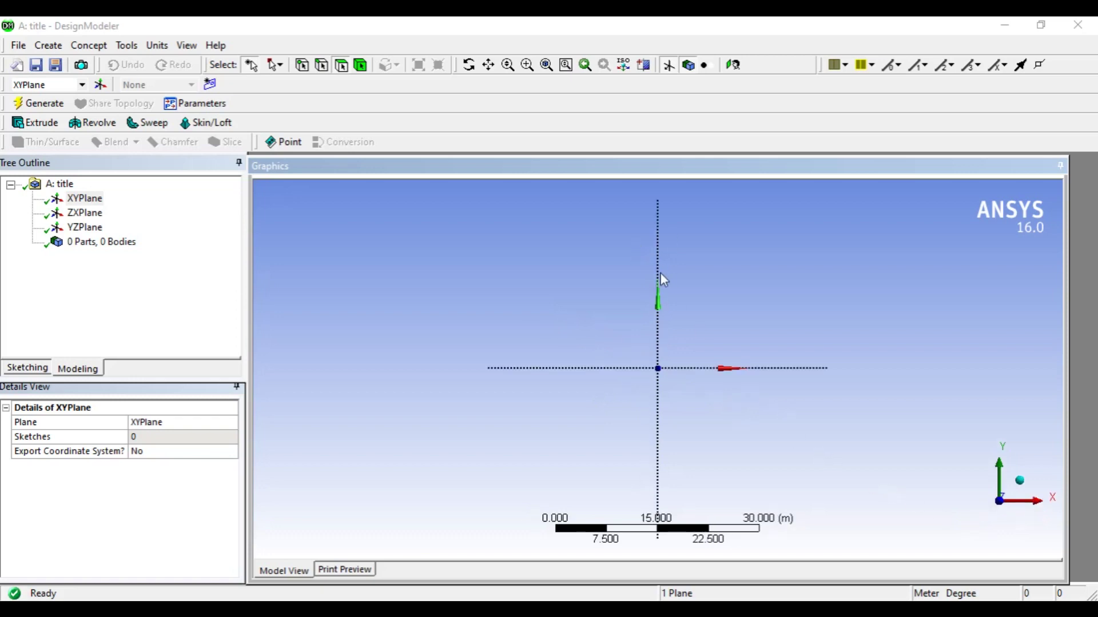
Sketch a rectangle about 13.5 m wide and 8.8 m high on the XYPlane, with one corner at the origin
left_click(38, 371)
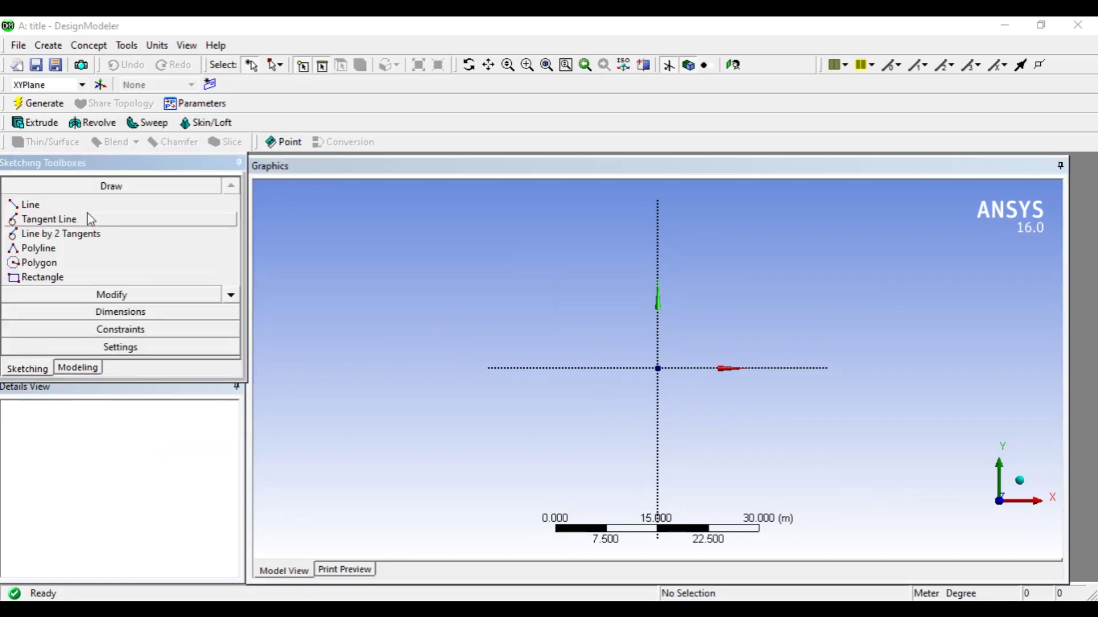
left_click(62, 280)
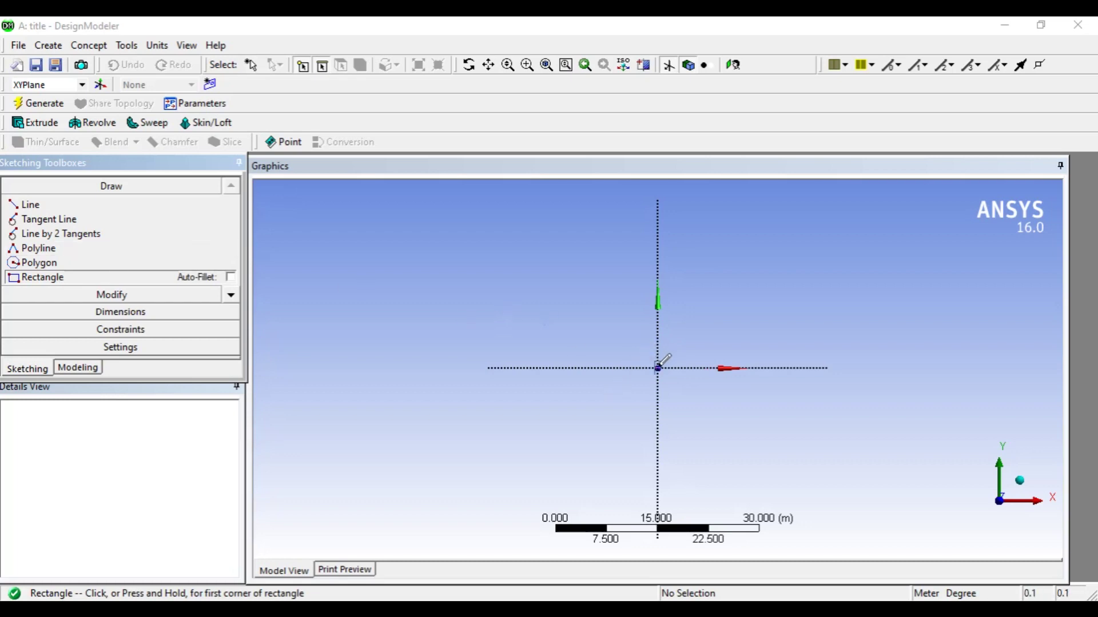
left_click(658, 368)
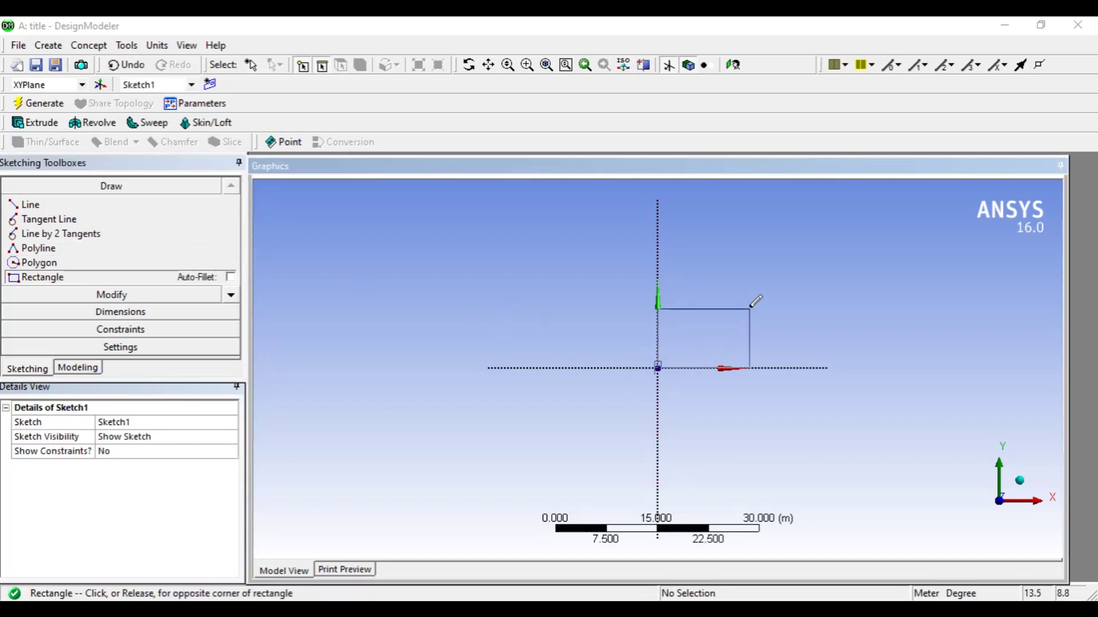
left_click(750, 309)
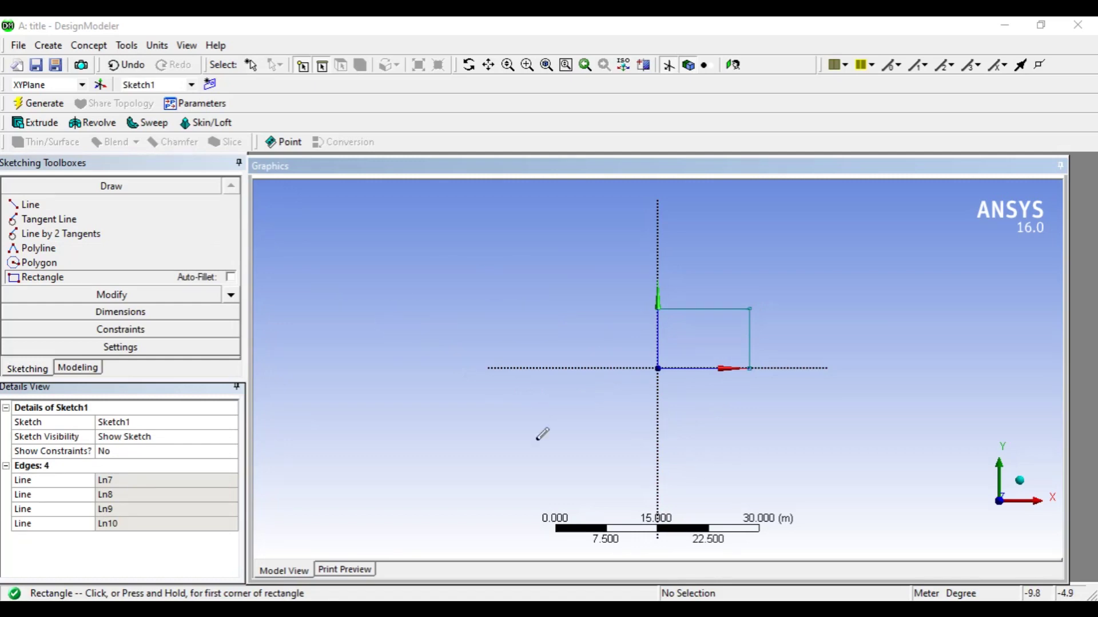
Add general dimensions to the rectangle's vertical edge away from the origin and its upper horizontal edge
left_click(194, 312)
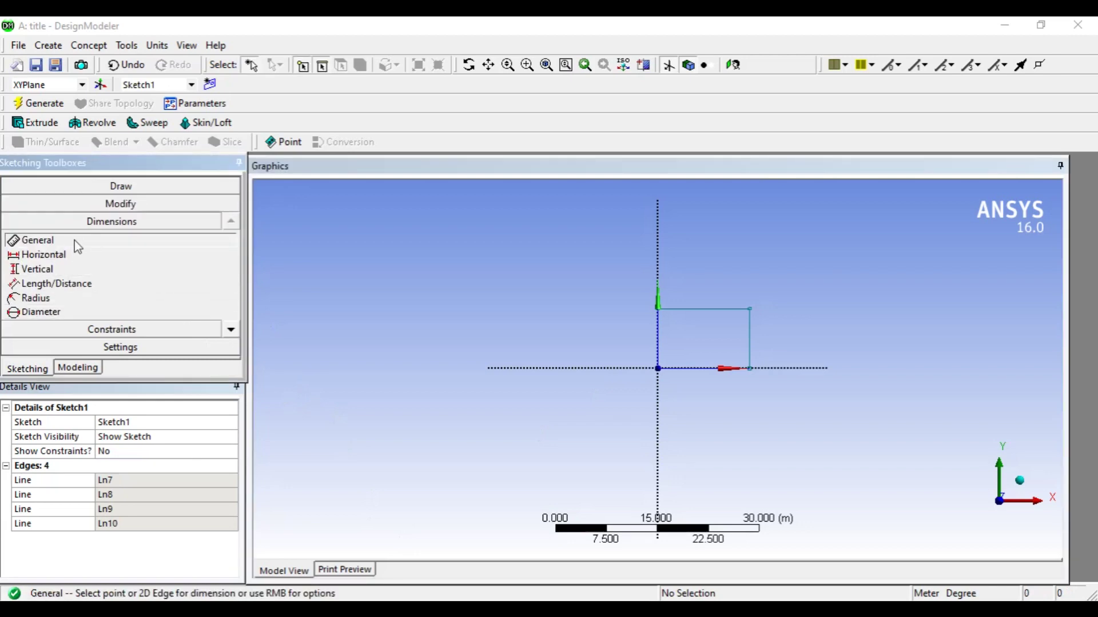
left_click(752, 345)
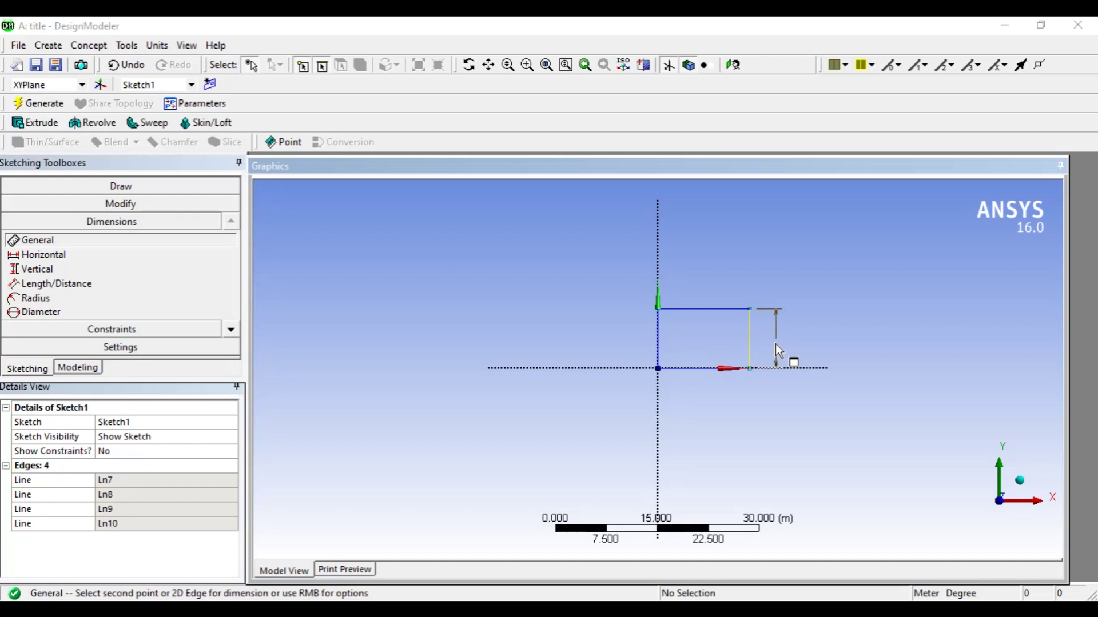
left_click(777, 351)
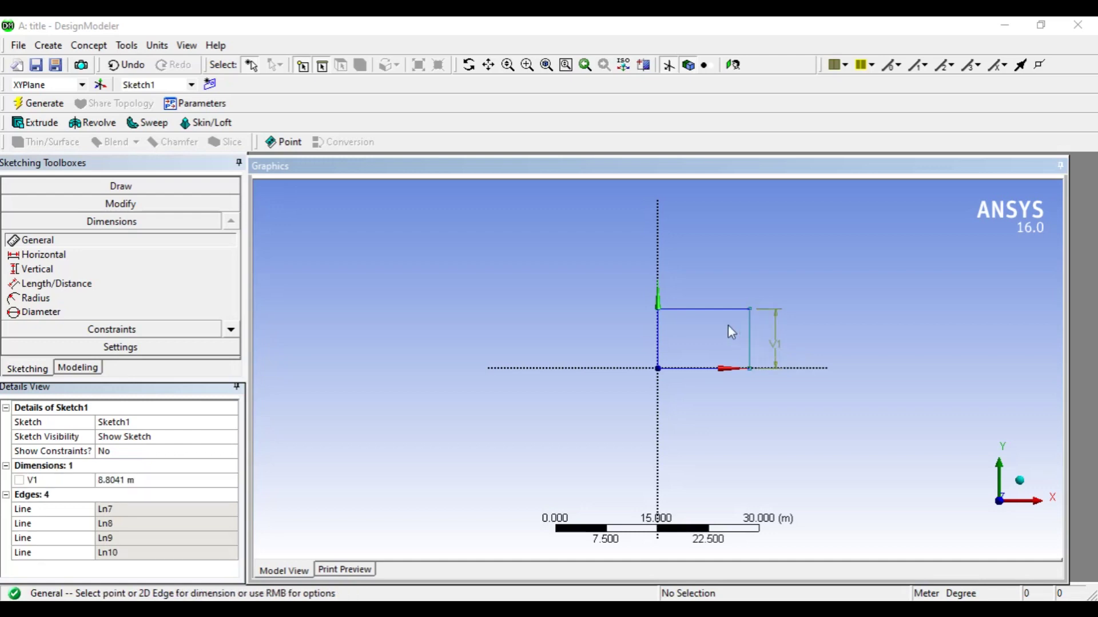
left_click(702, 307)
left_click(707, 277)
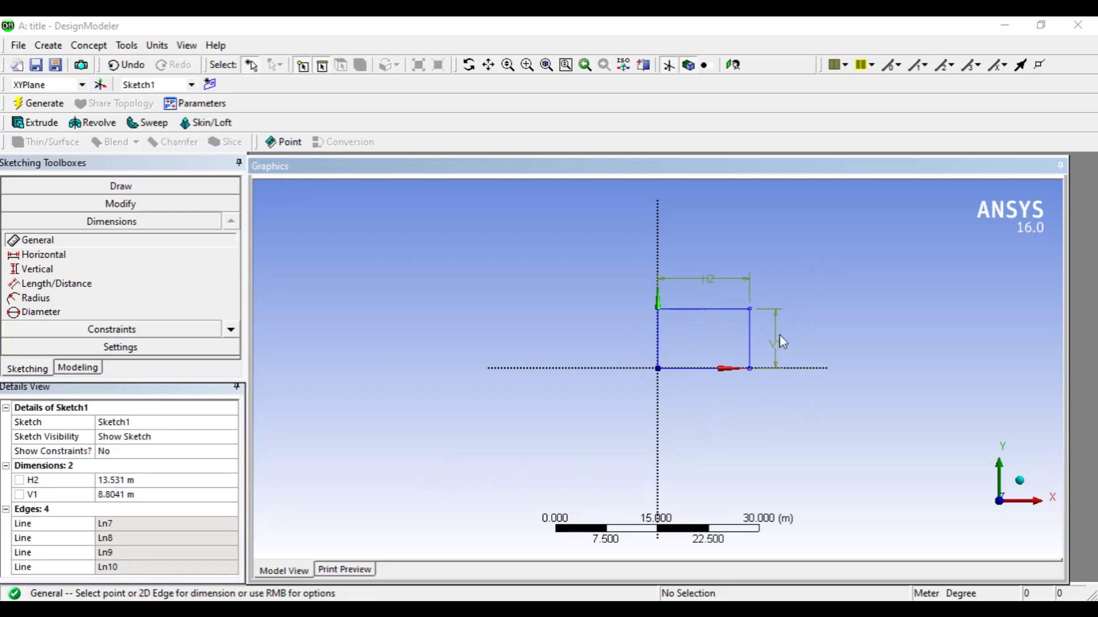
Set both the vertical and the horizontal dimension of the rectangle to 10 m
left_click(178, 496)
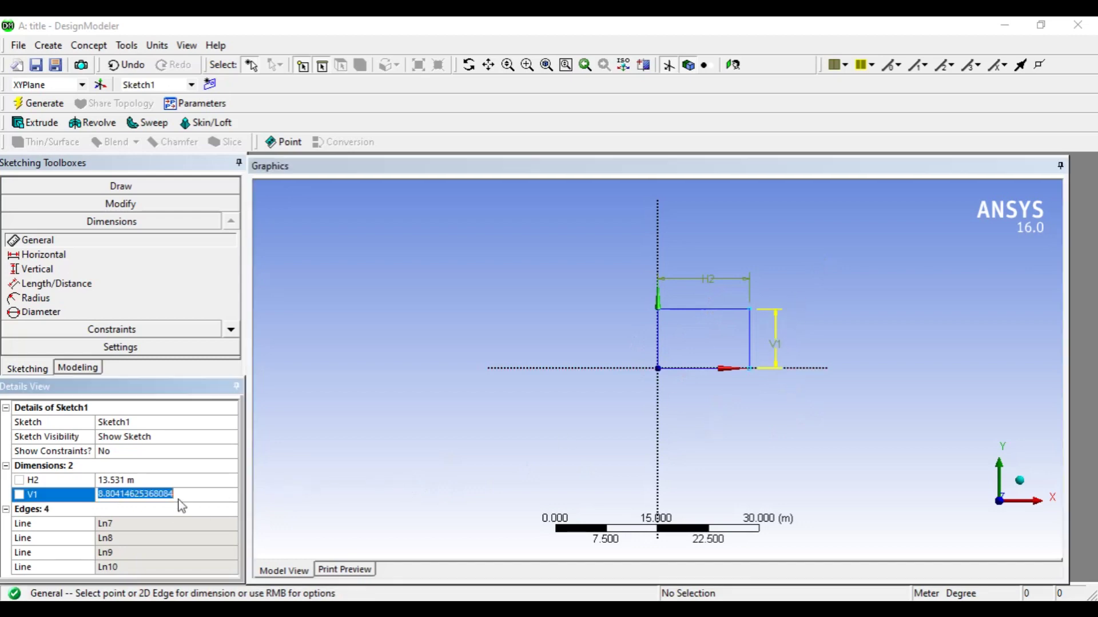
type("10")
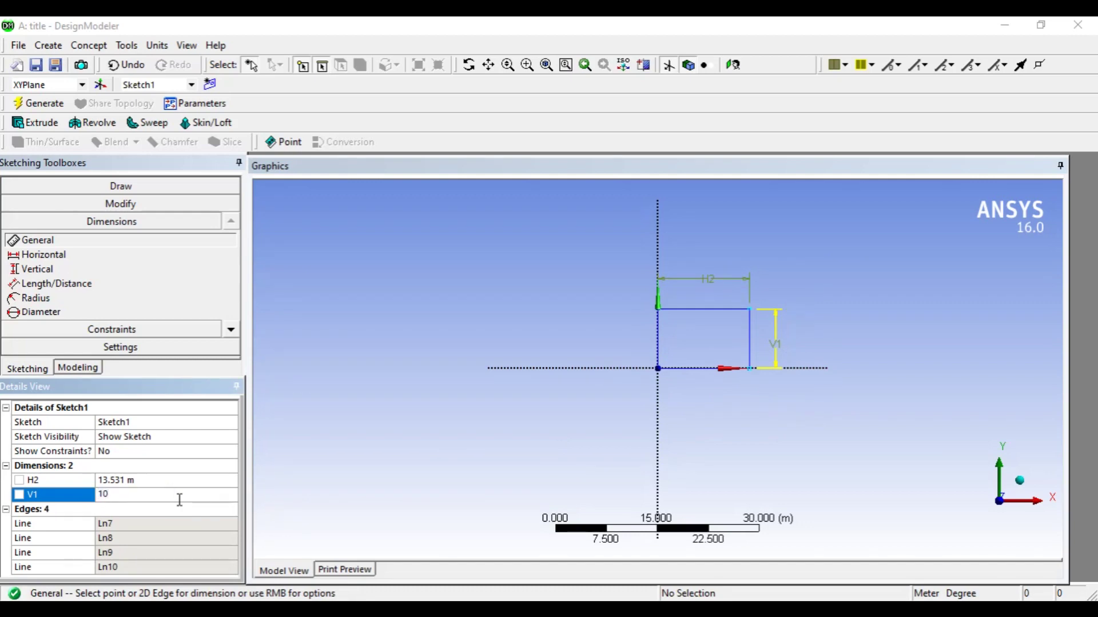
left_click(147, 511)
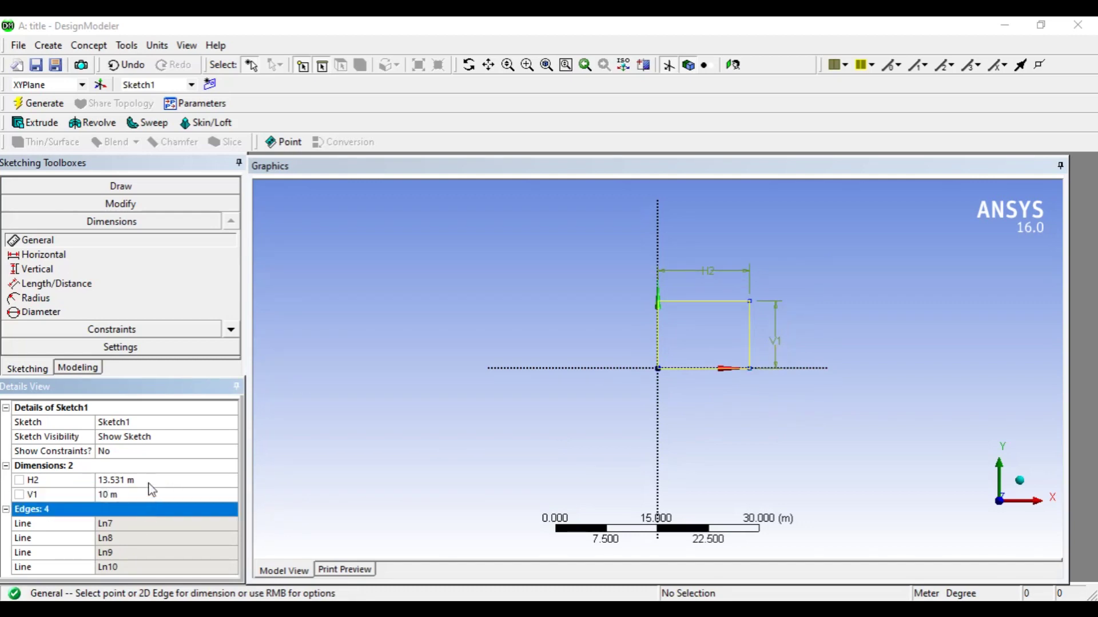
left_click(150, 482)
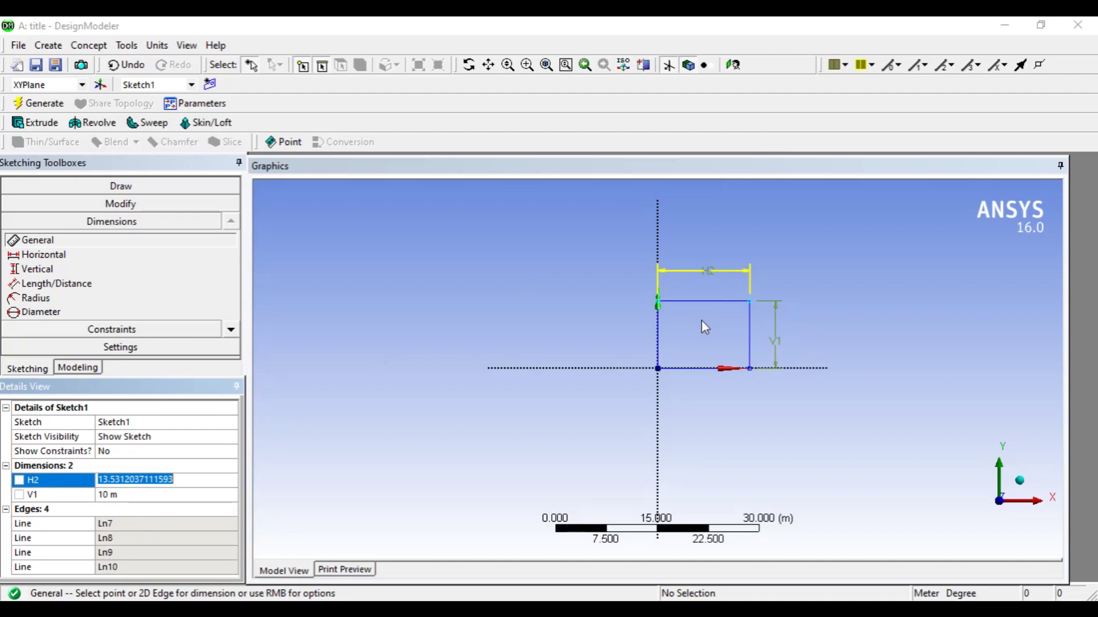
type("10")
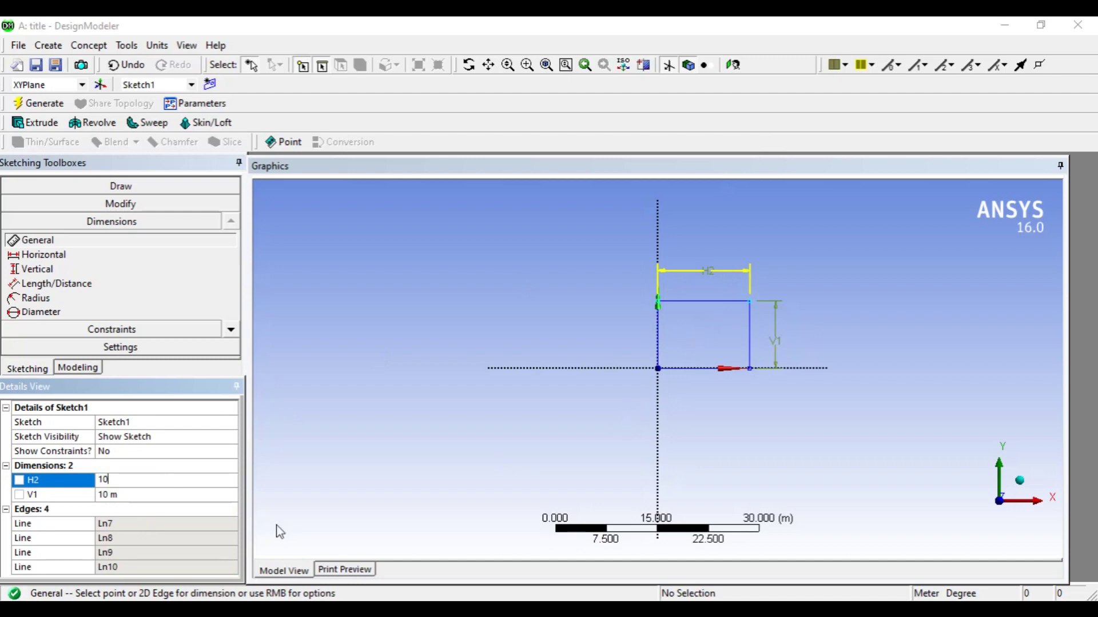
left_click(218, 510)
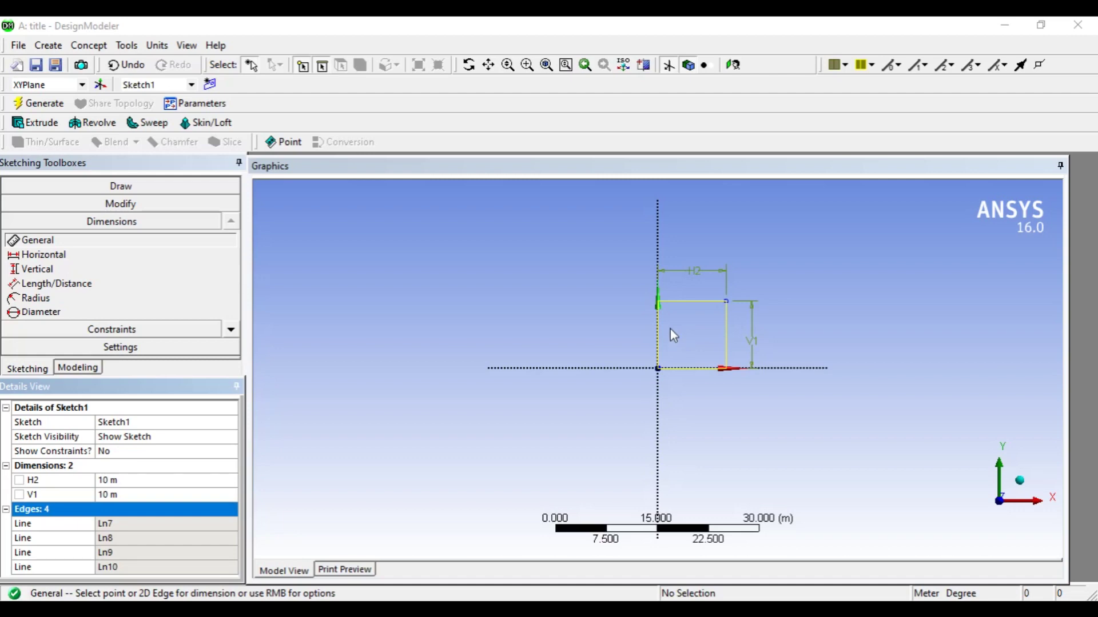
Leave sketching and return to modeling mode with the model's feature tree
left_click(145, 203)
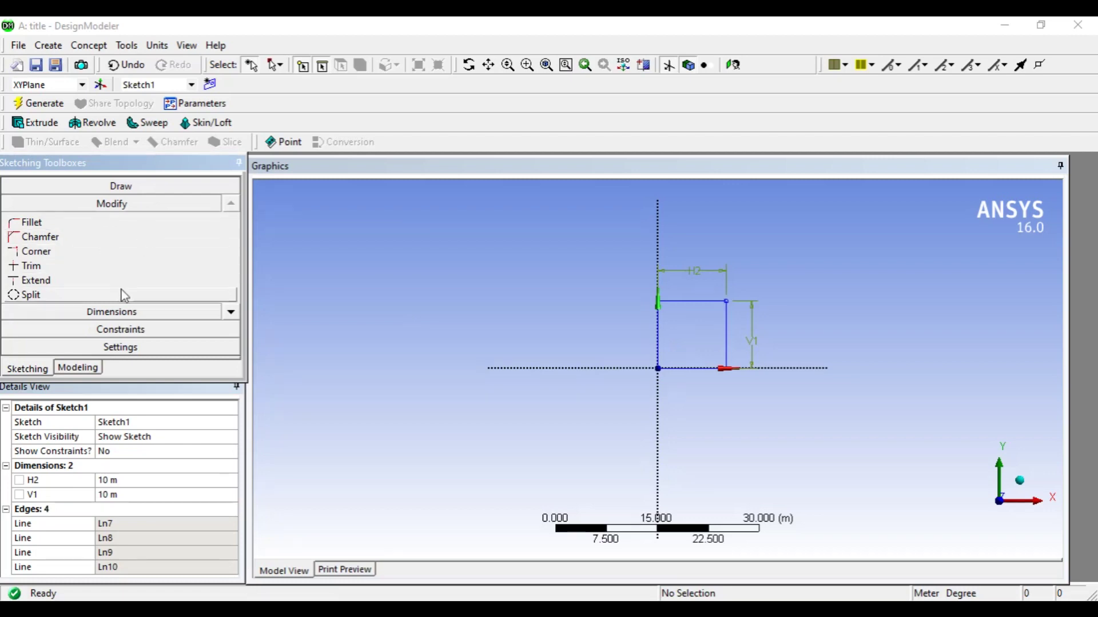
left_click(152, 313)
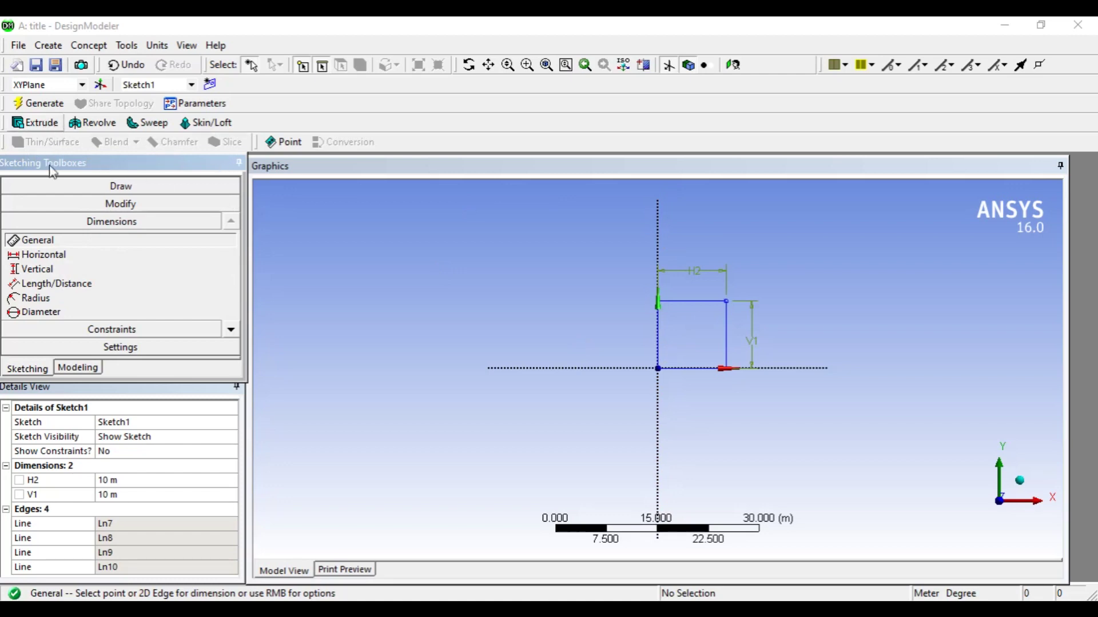
left_click(65, 369)
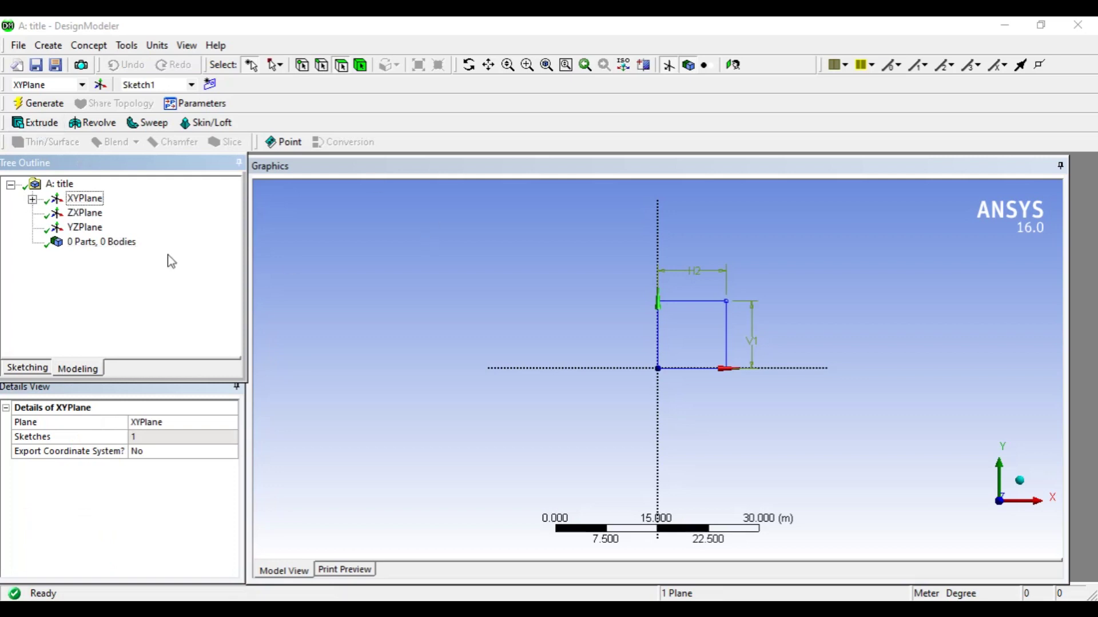
Start an Extrude of the square sketch on the XYPlane and set its operation to Add Frozen
left_click(45, 121)
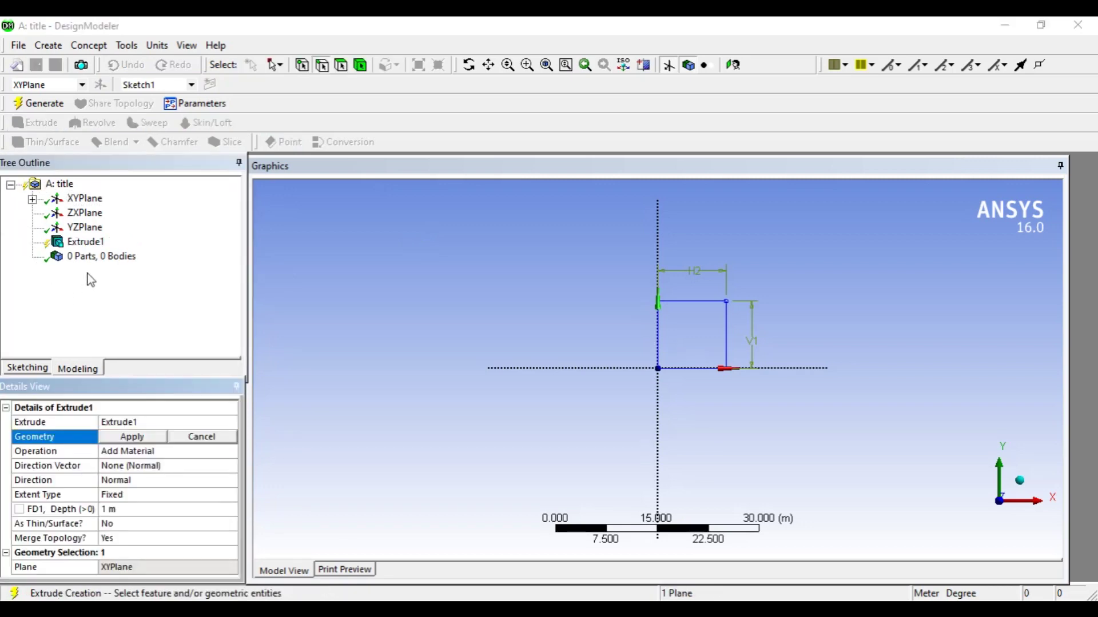
left_click(86, 242)
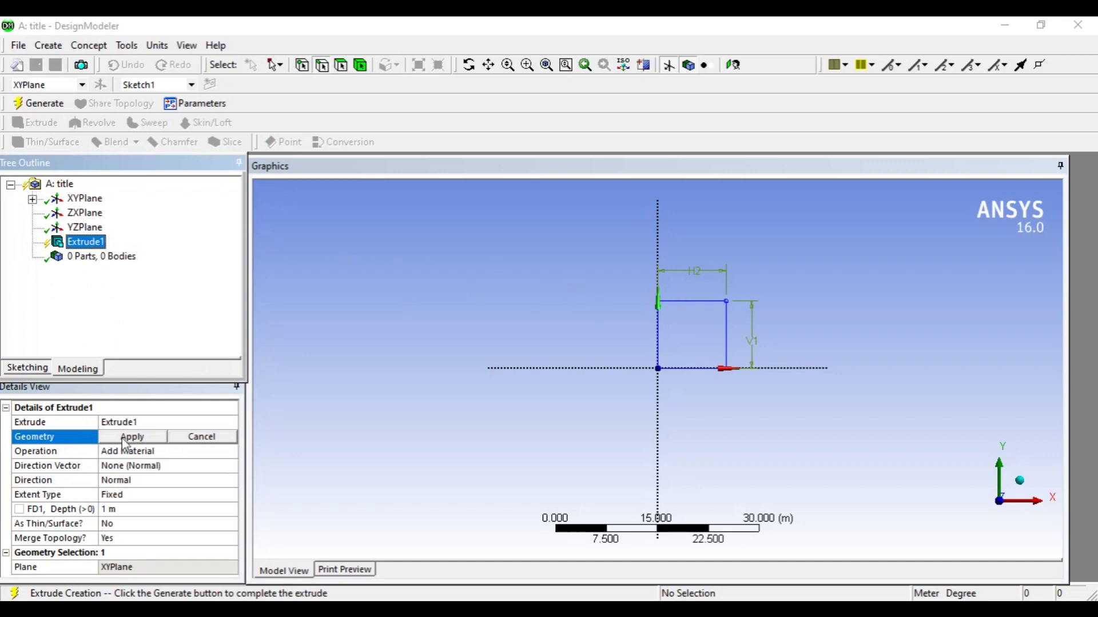
left_click(33, 199)
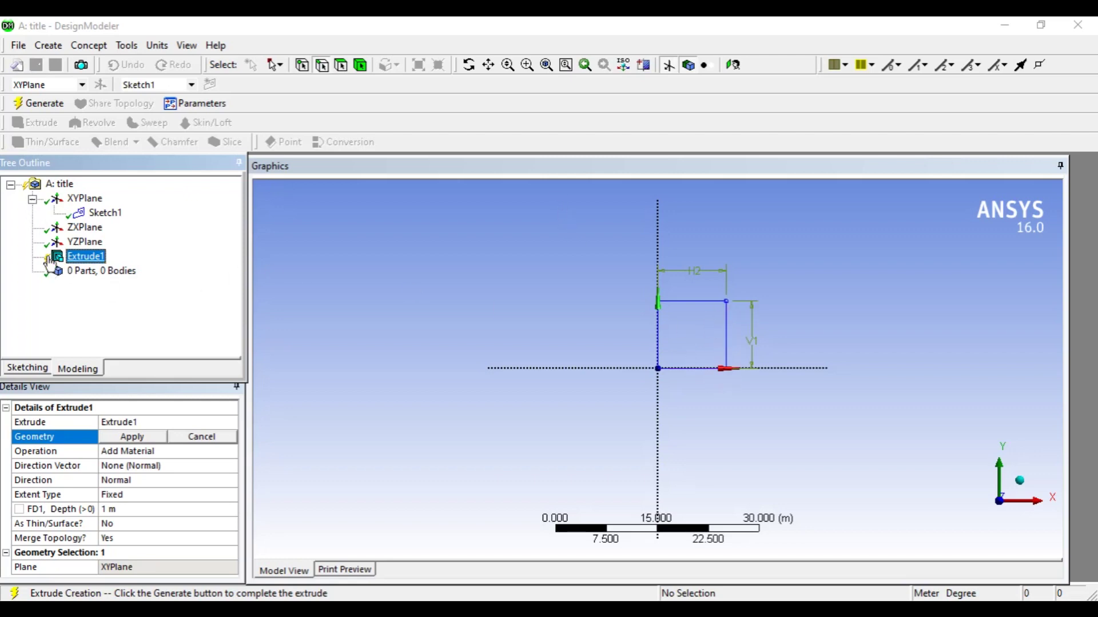
left_click(105, 213)
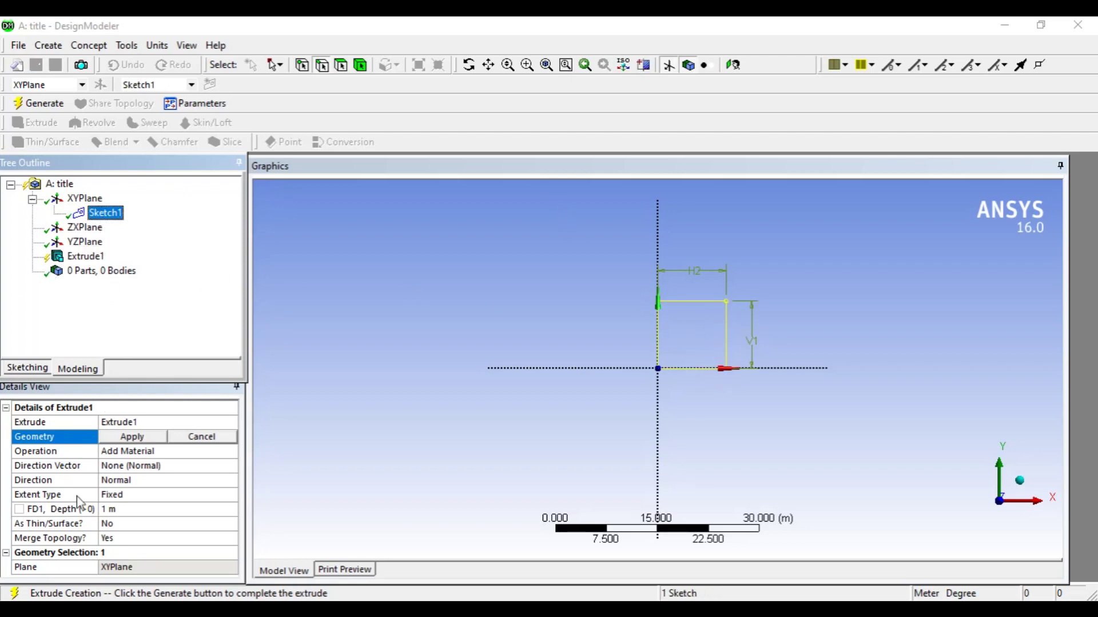
left_click(127, 437)
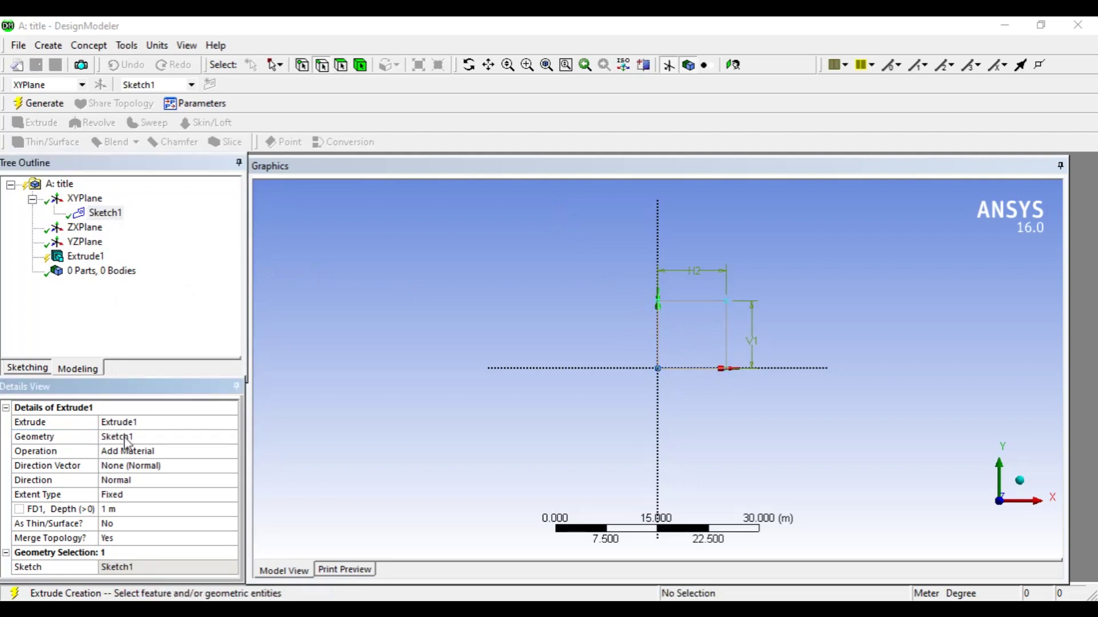
left_click(226, 451)
left_click(230, 451)
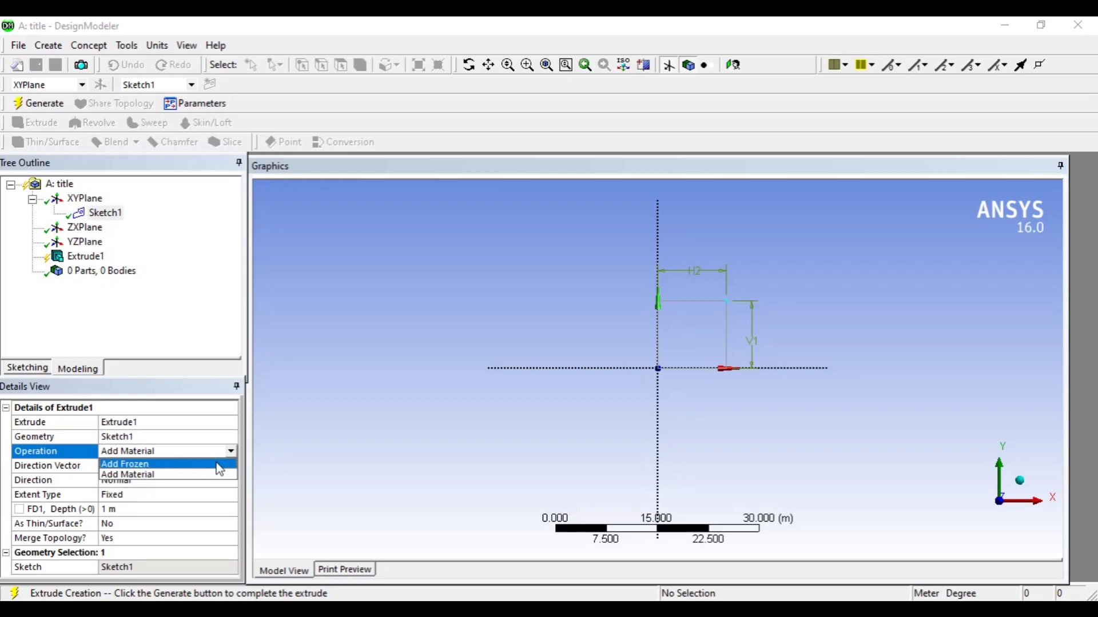
left_click(217, 464)
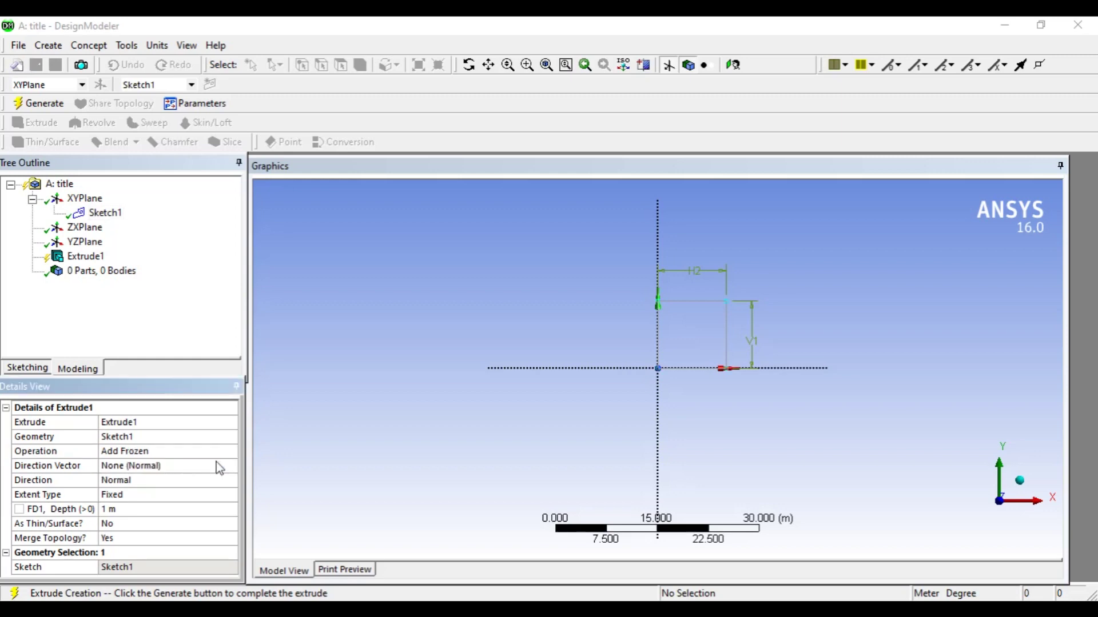
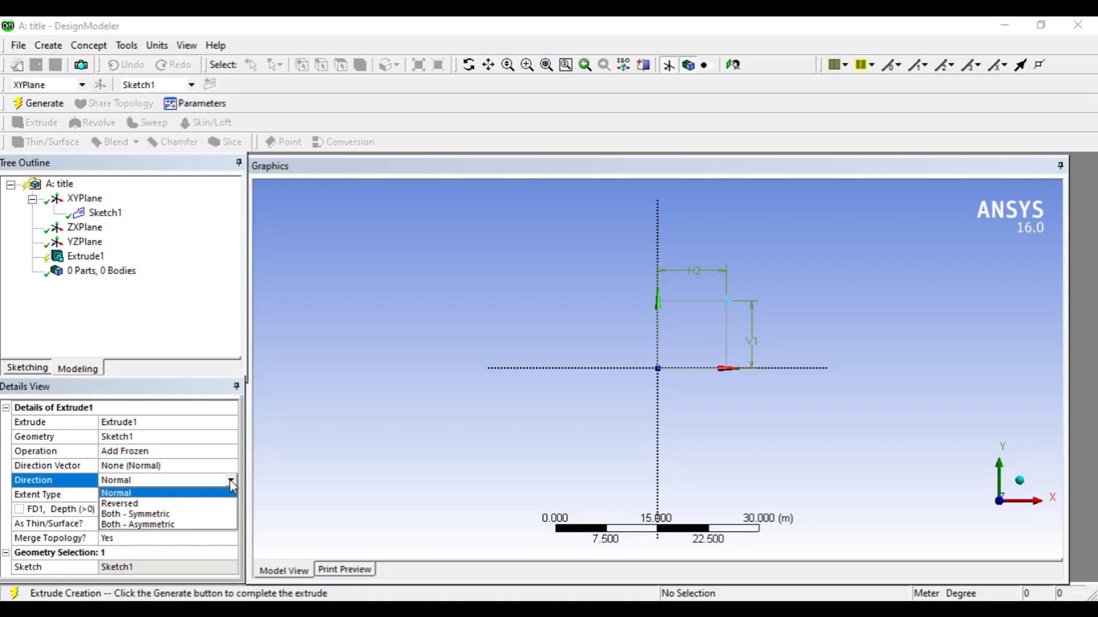
Generate the extrusion in the Normal direction with a depth of 1 m and the thin/surface option set to No
left_click(231, 481)
left_click(231, 482)
left_click(246, 456)
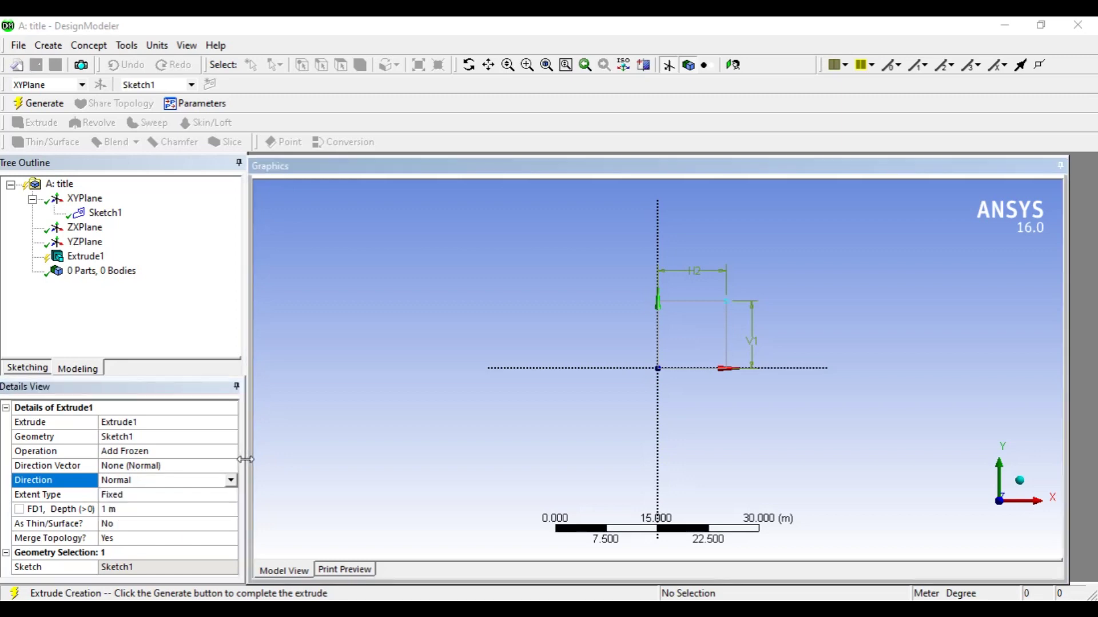
left_click(175, 511)
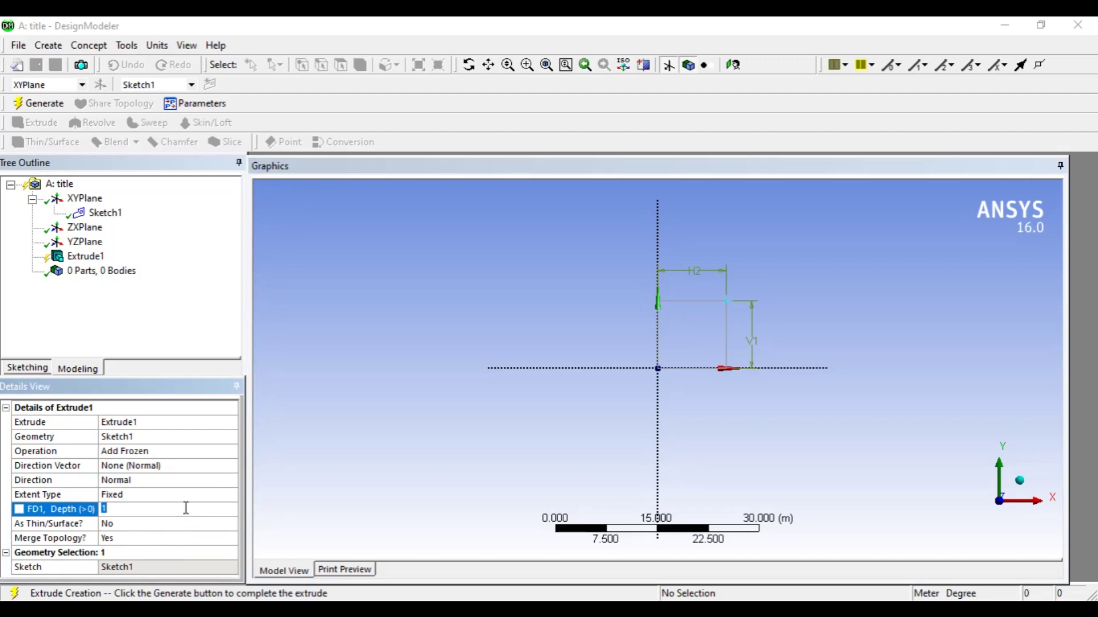
key("Return")
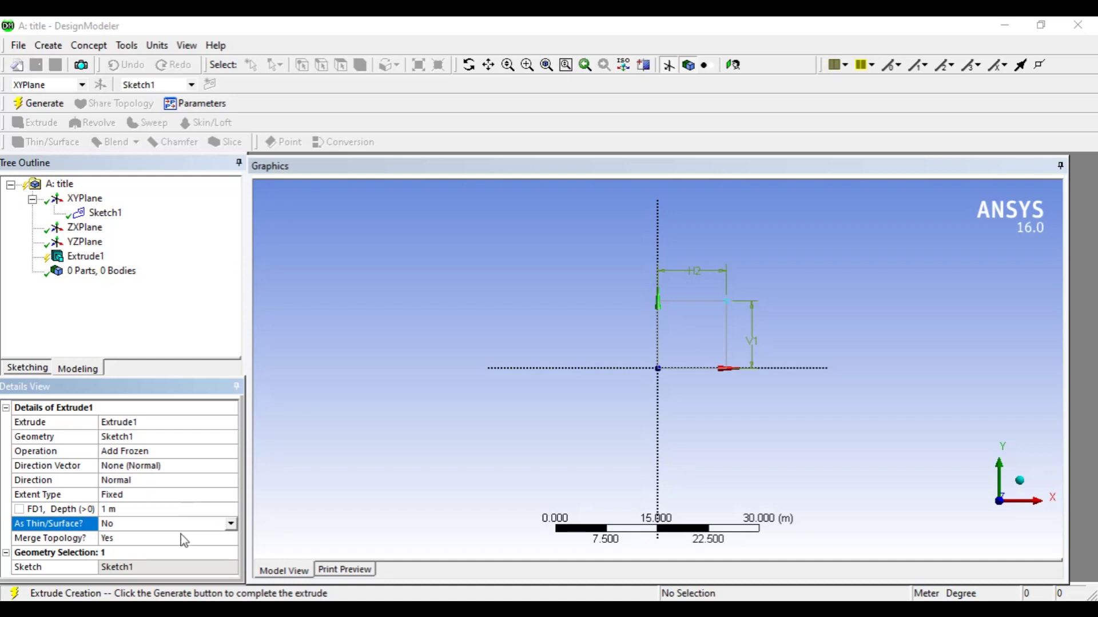
left_click(231, 523)
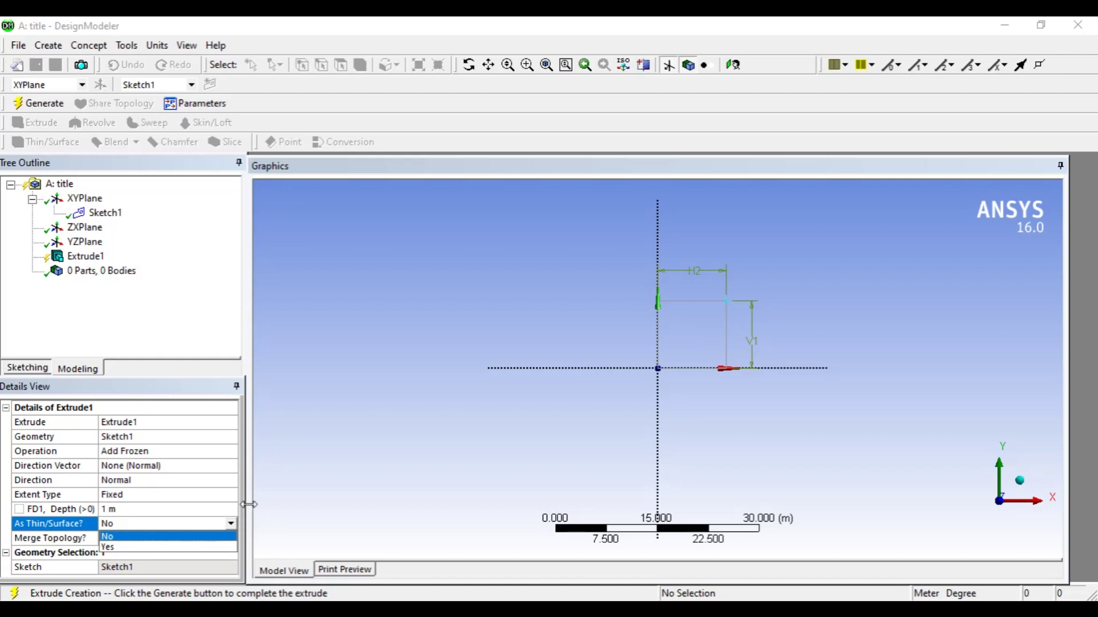
left_click(254, 513)
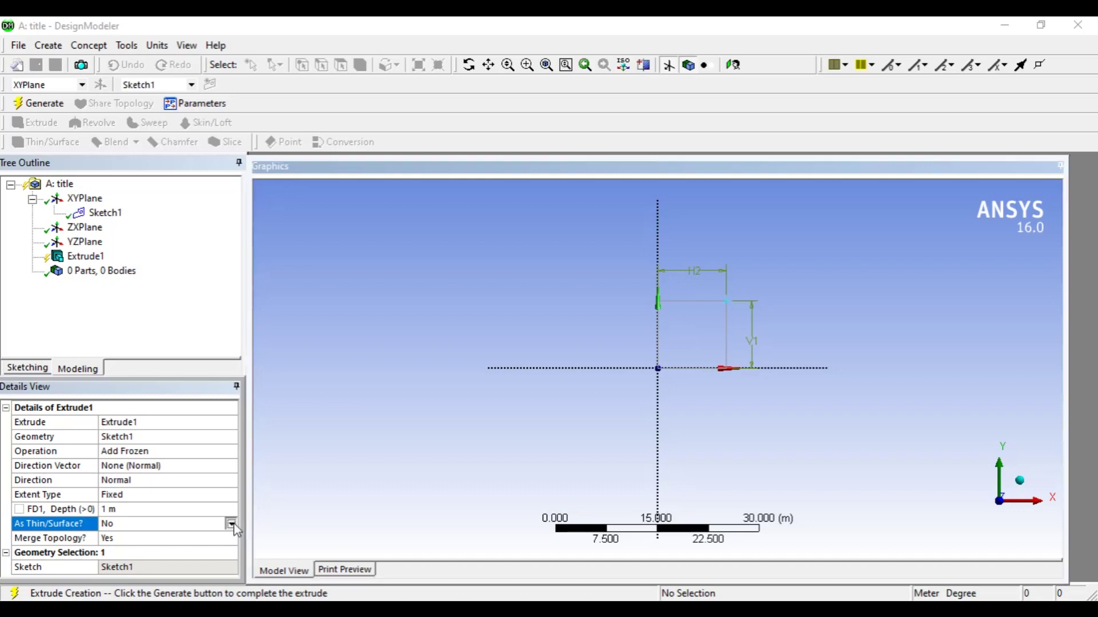
left_click(233, 525)
left_click(234, 525)
left_click(233, 525)
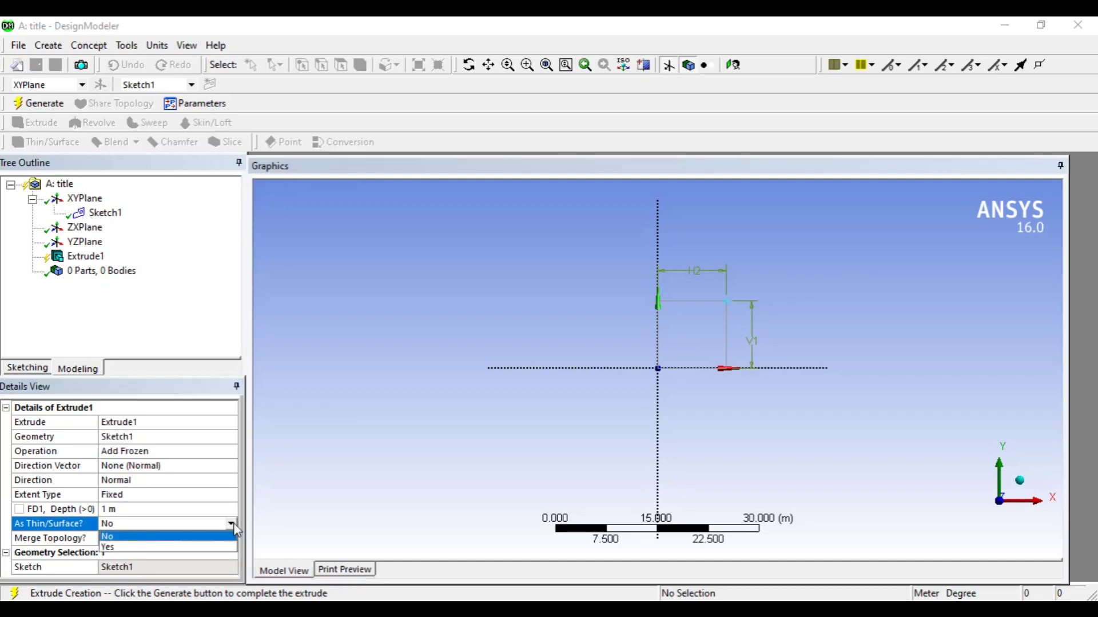
left_click(259, 507)
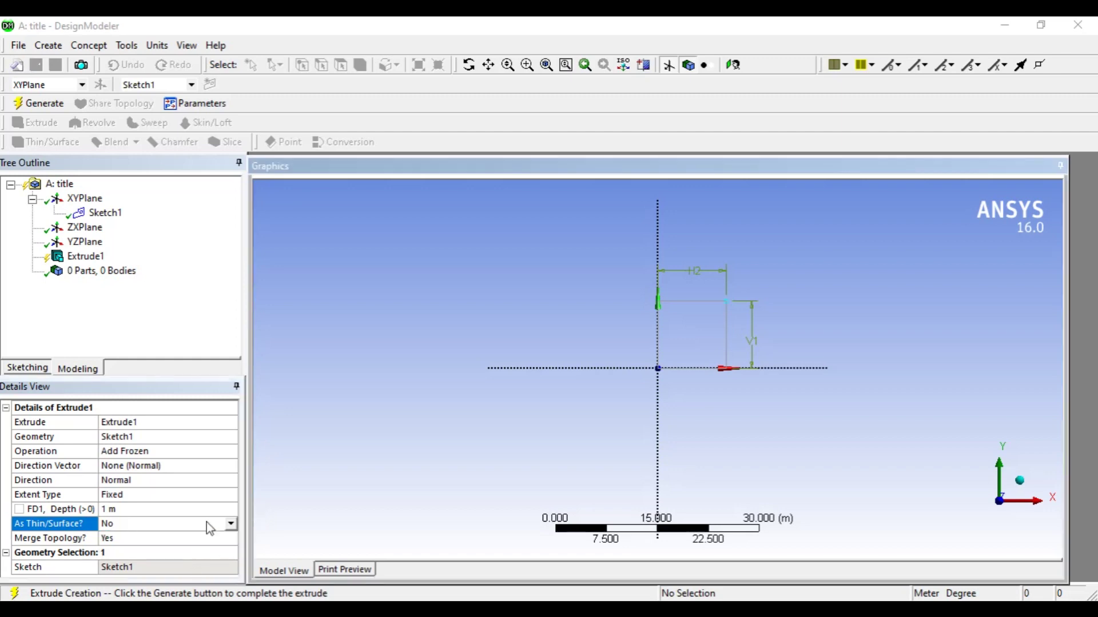
left_click(96, 258)
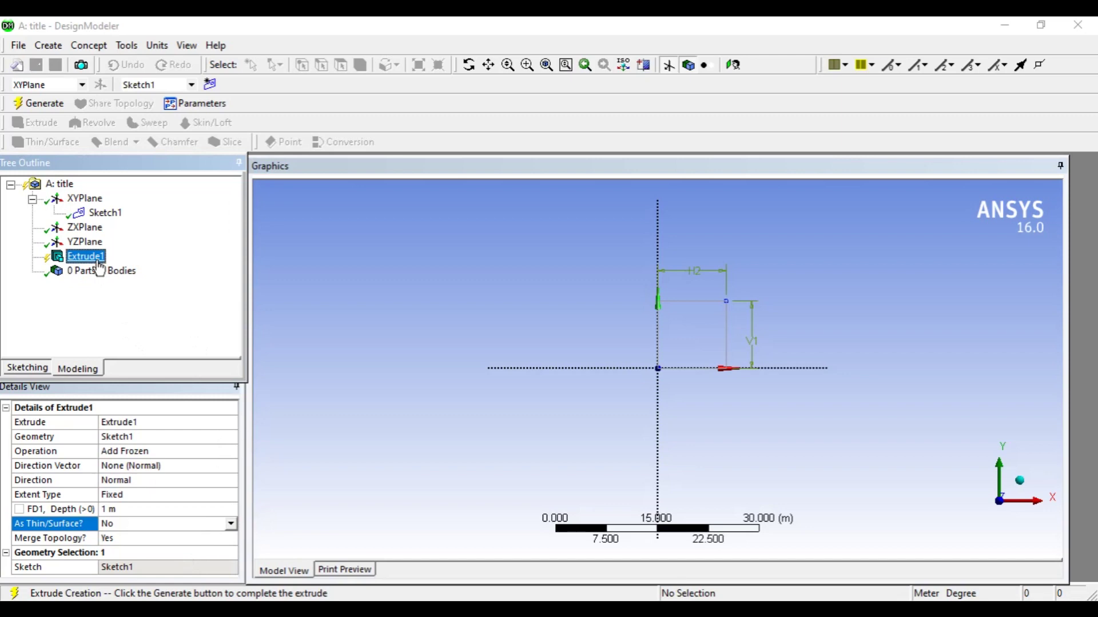
left_click(51, 107)
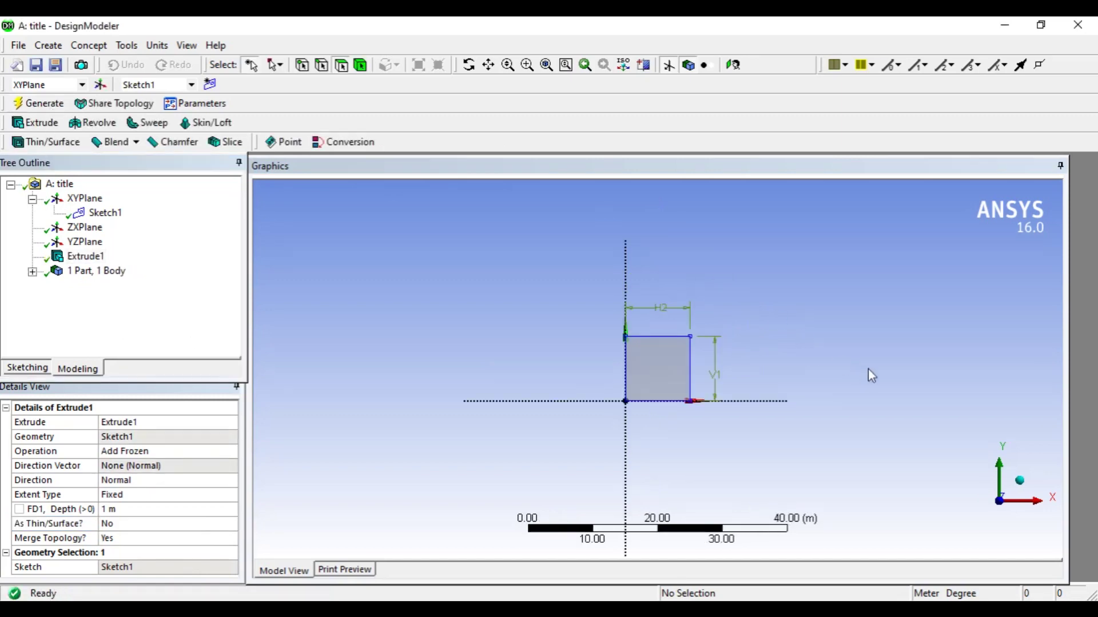
Examine the extruded slab's thickness in 3D and from the front, and check the properties of its front face
mouse_move(868, 368)
middle_mouse_down()
mouse_move(713, 400)
mouse_move(821, 353)
middle_mouse_up()
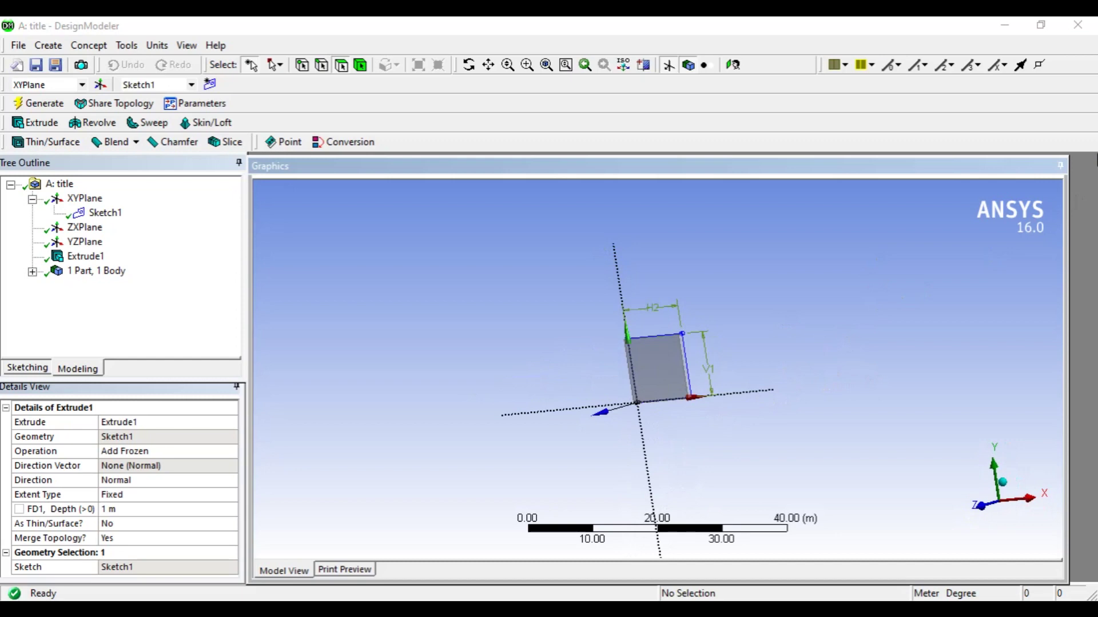
middle_click_drag(929, 306, 855, 336)
scroll(673, 398, "up", 3)
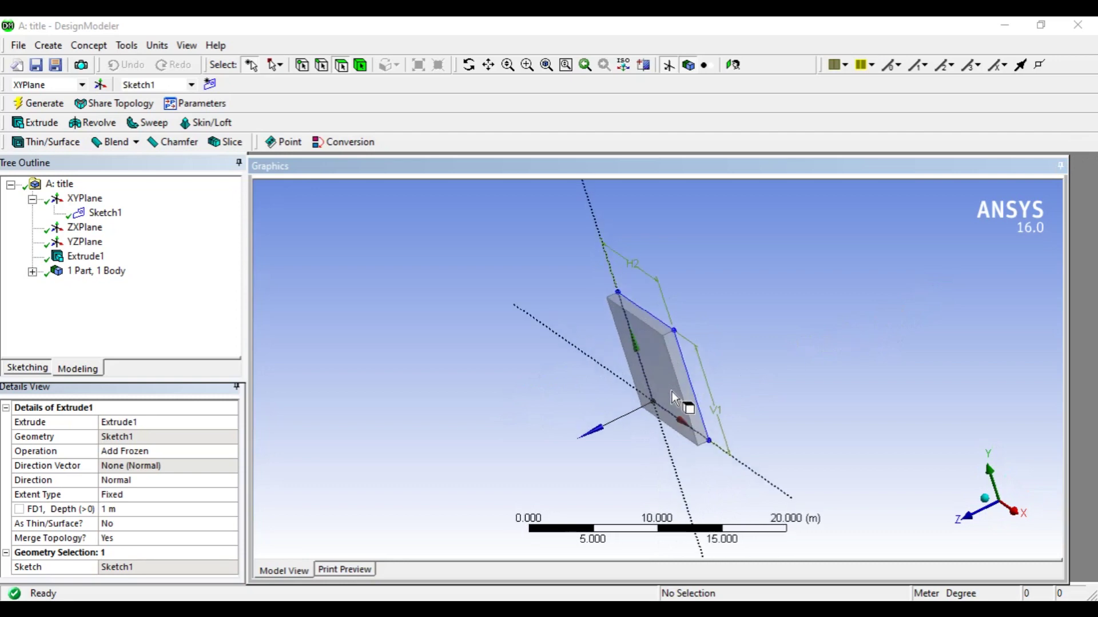
scroll(674, 393, "up", 2)
scroll(706, 347, "up", 1)
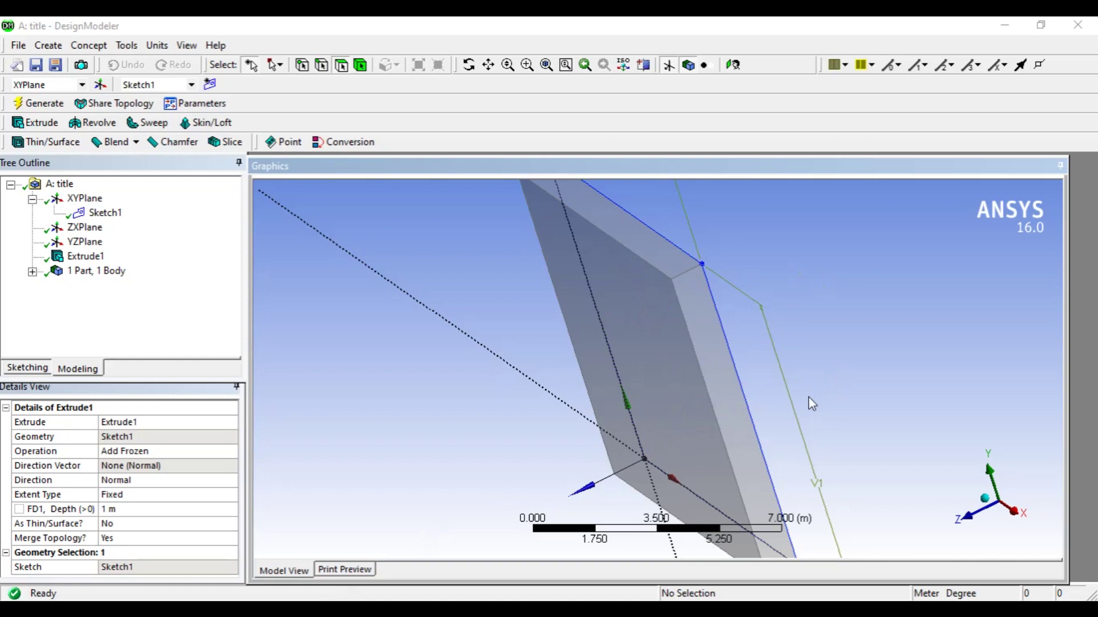
scroll(808, 397, "down", 4)
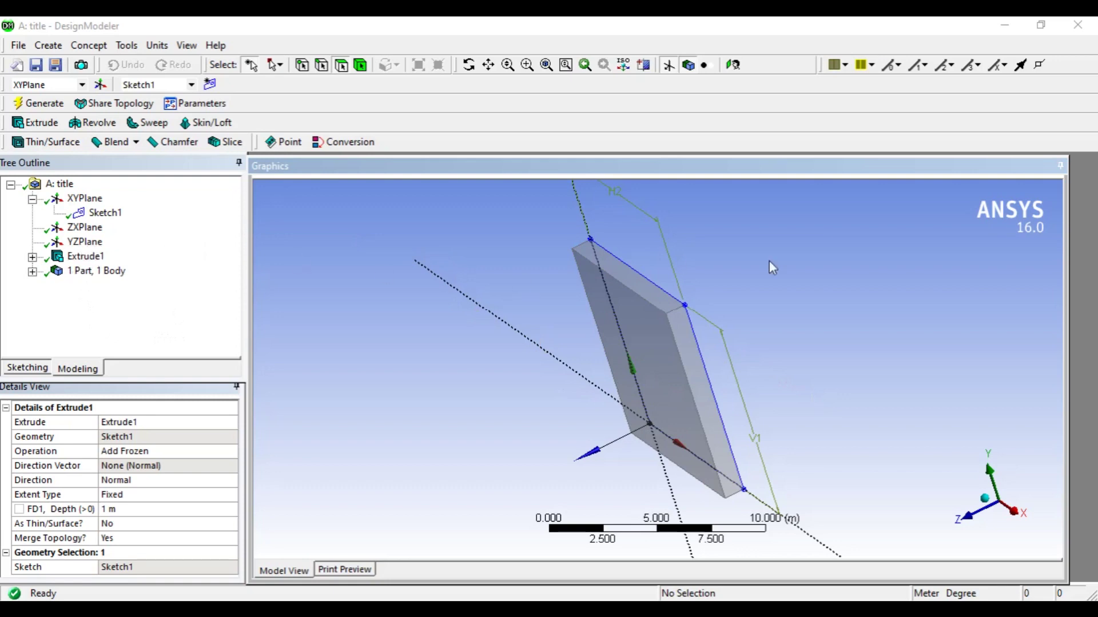
scroll(790, 437, "up", 1)
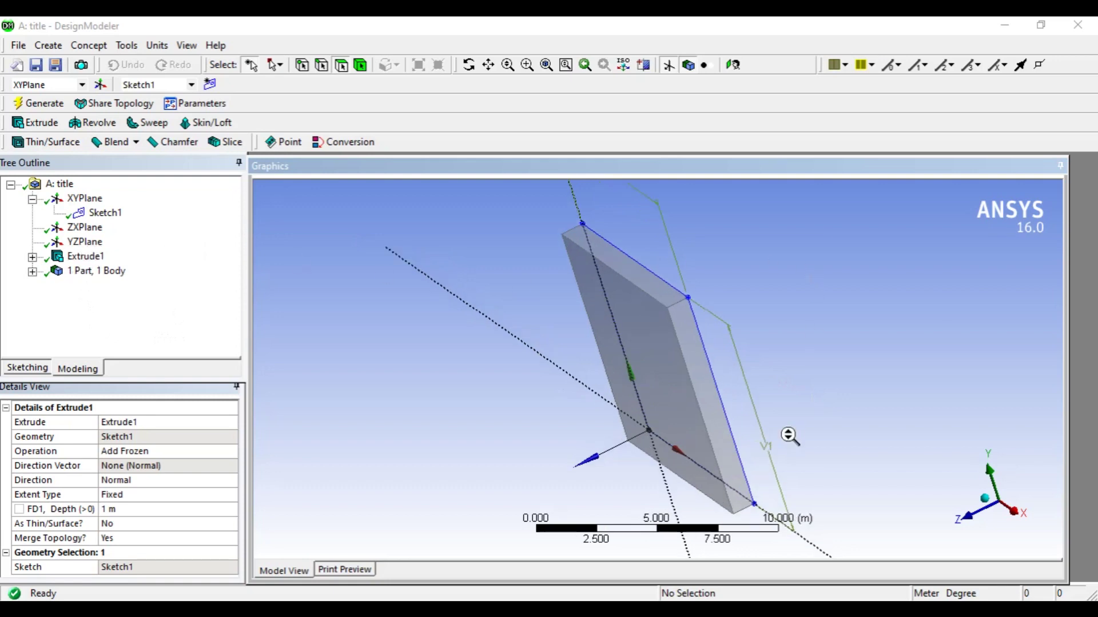
left_click(974, 526)
scroll(688, 365, "up", 3)
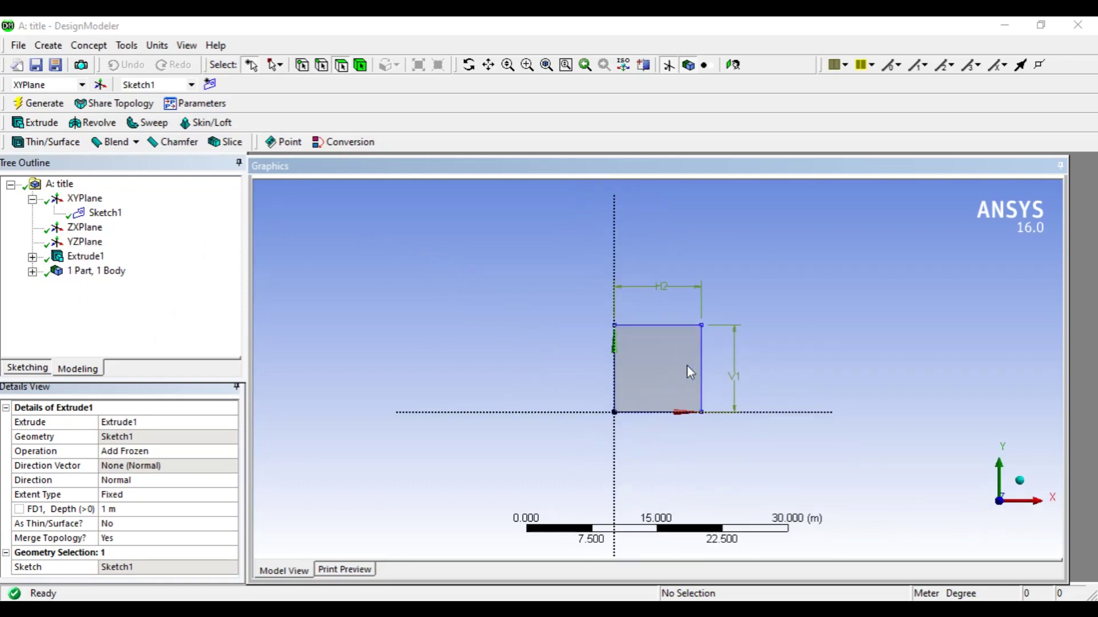
scroll(687, 366, "up", 1)
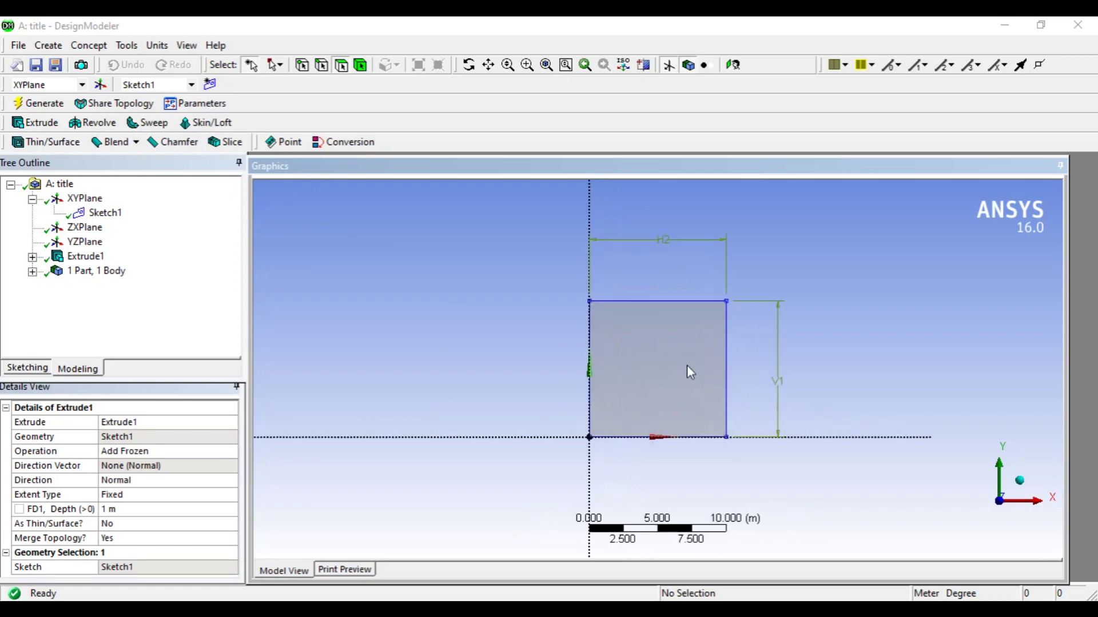
left_click(658, 376)
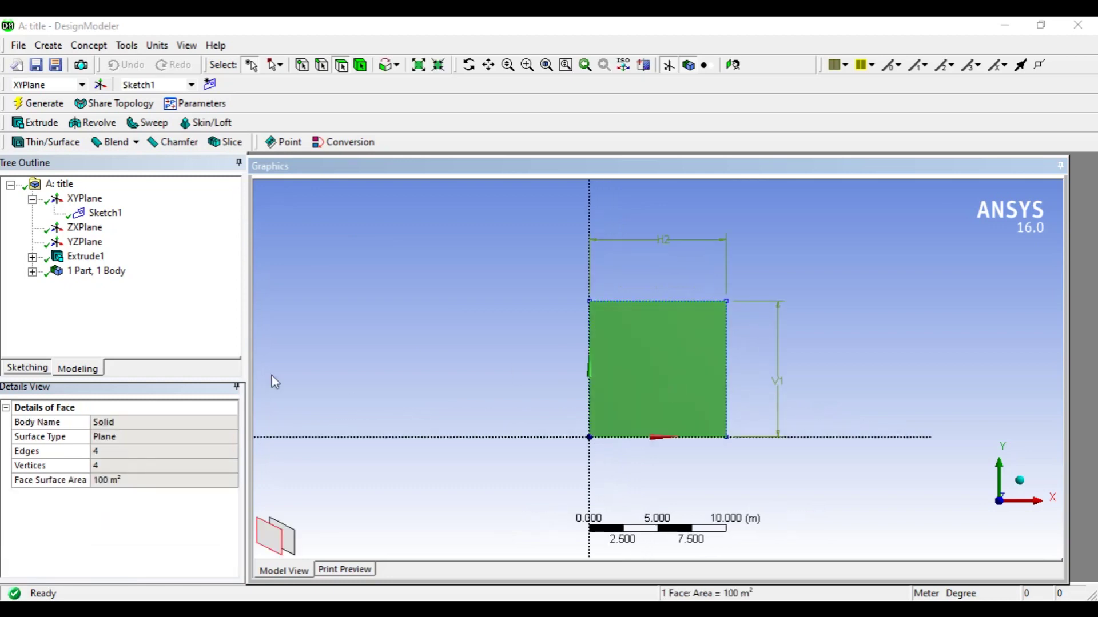
Delete the extrusion of the square sketch from the model
right_click(73, 264)
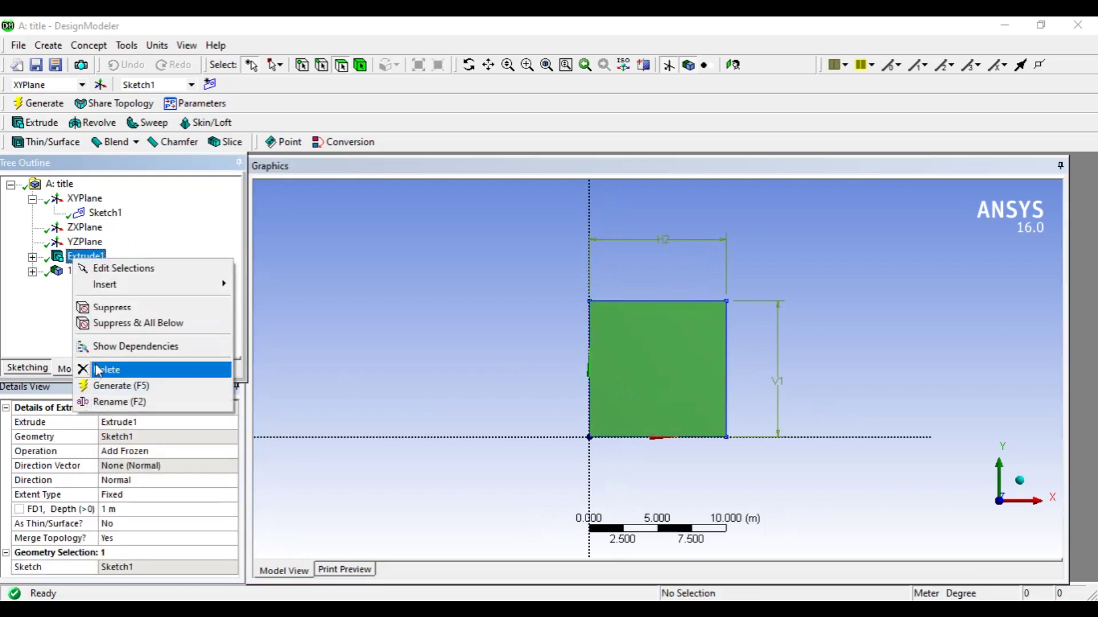
left_click(101, 373)
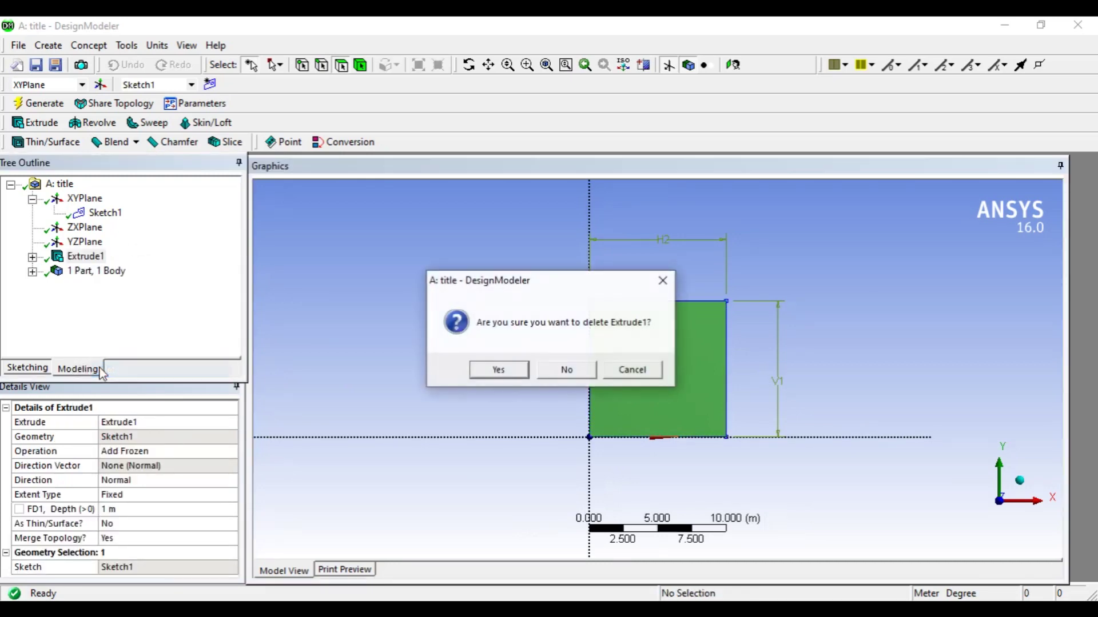
left_click(499, 373)
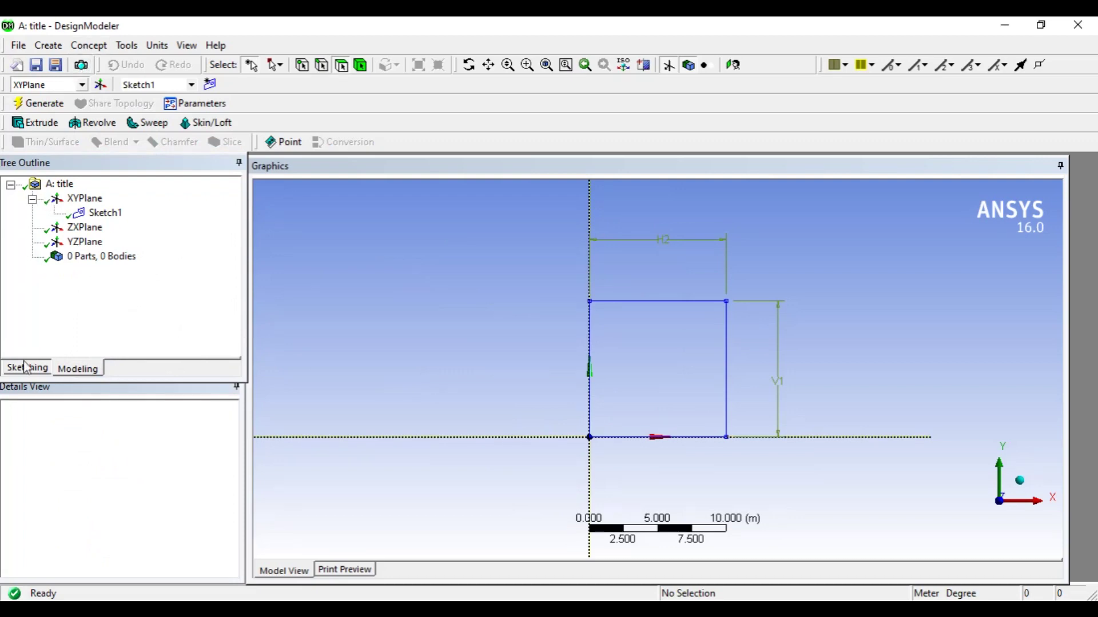
Create a surface from the square sketch with Surfaces From Sketches, using the Add Material operation, and generate it
left_click(88, 45)
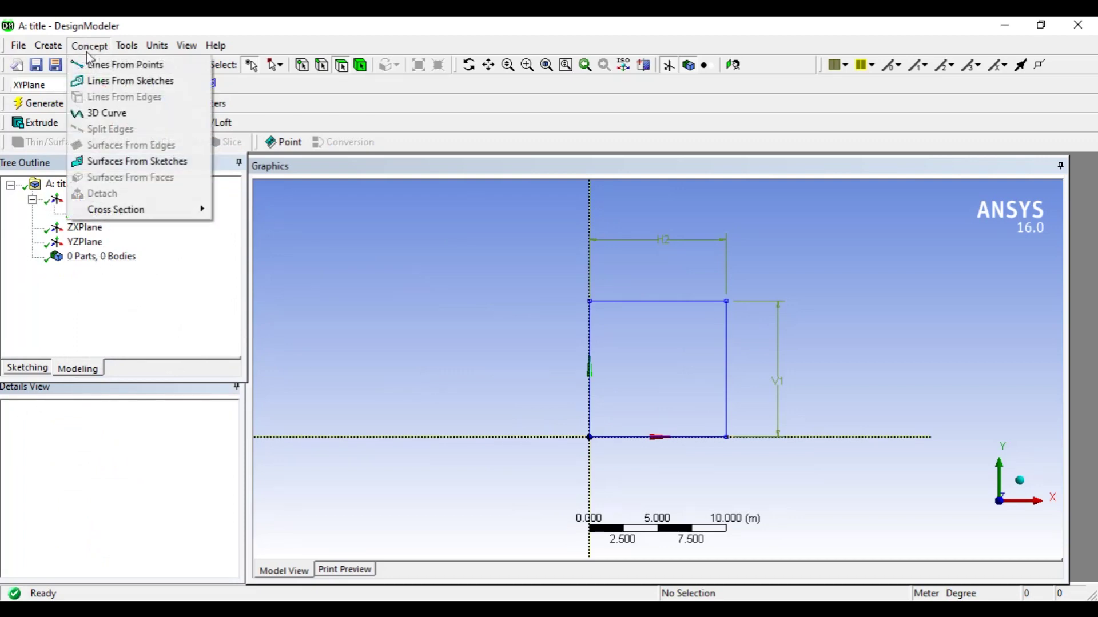
left_click(106, 163)
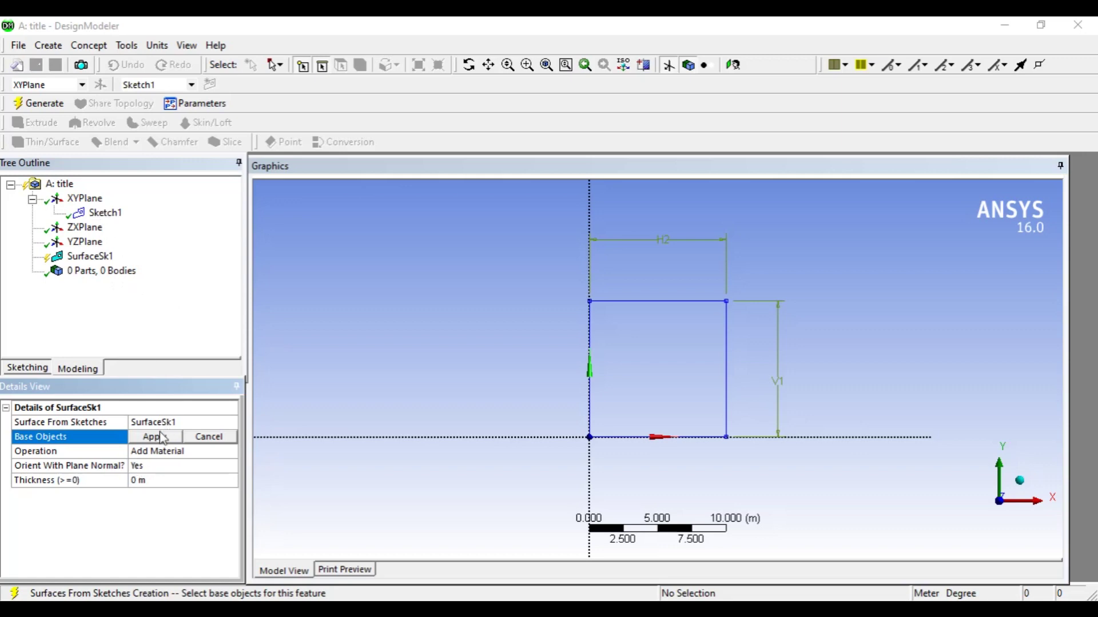
left_click(110, 217)
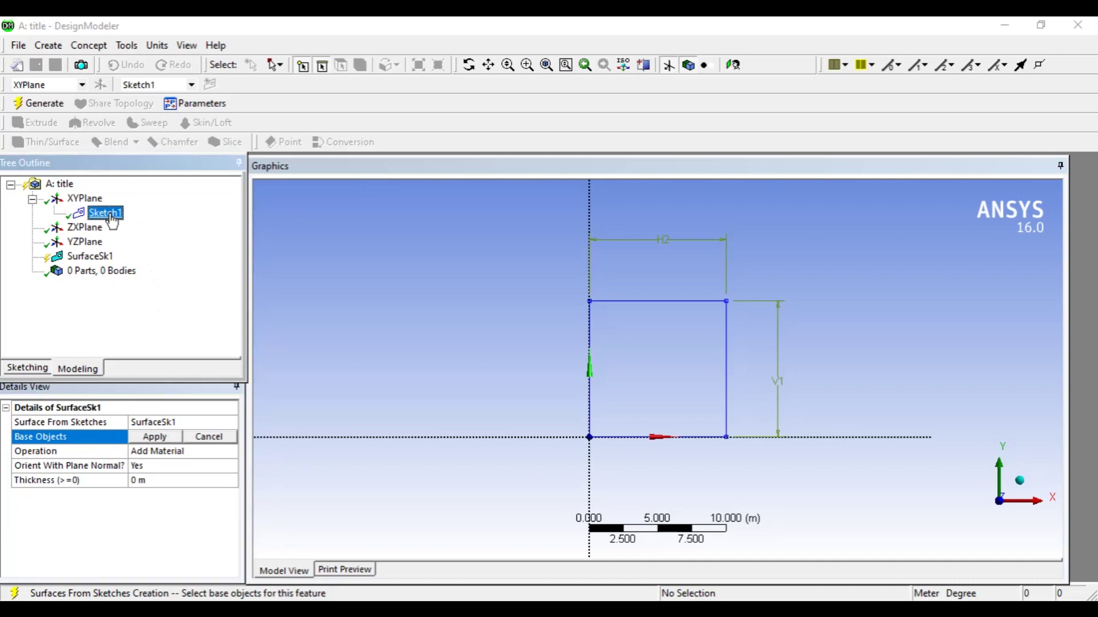
left_click(154, 438)
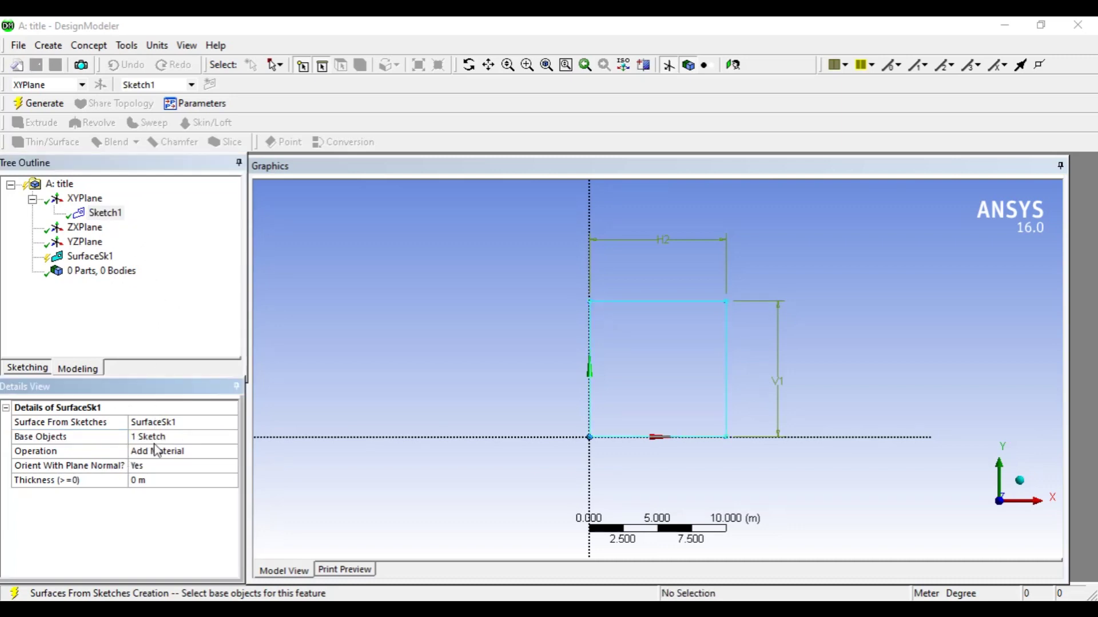
left_click(235, 449)
left_click(234, 449)
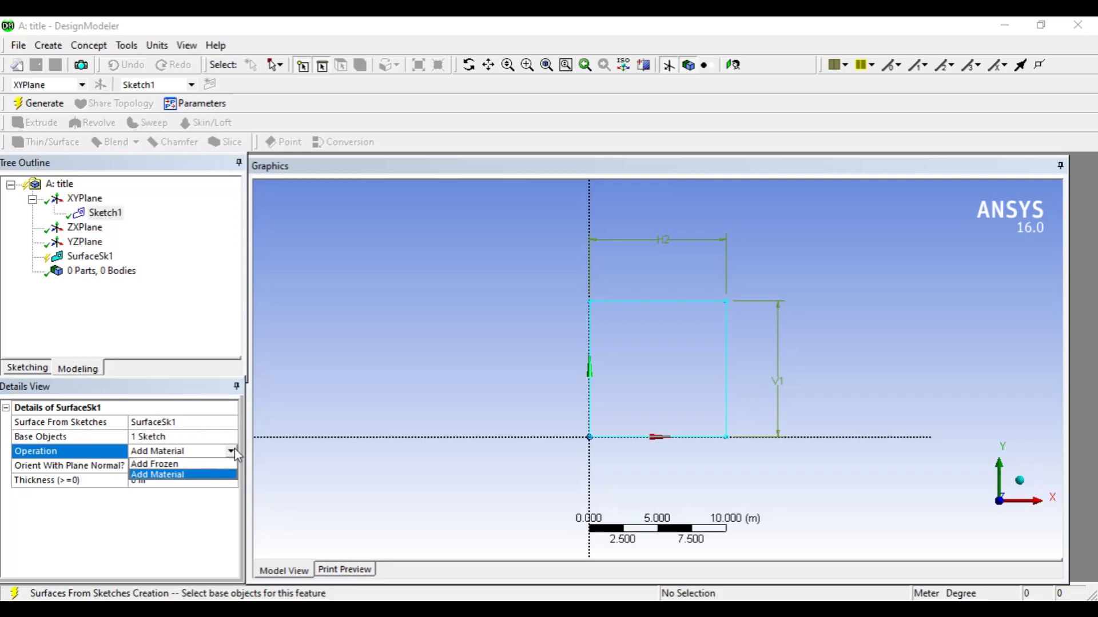
left_click(171, 474)
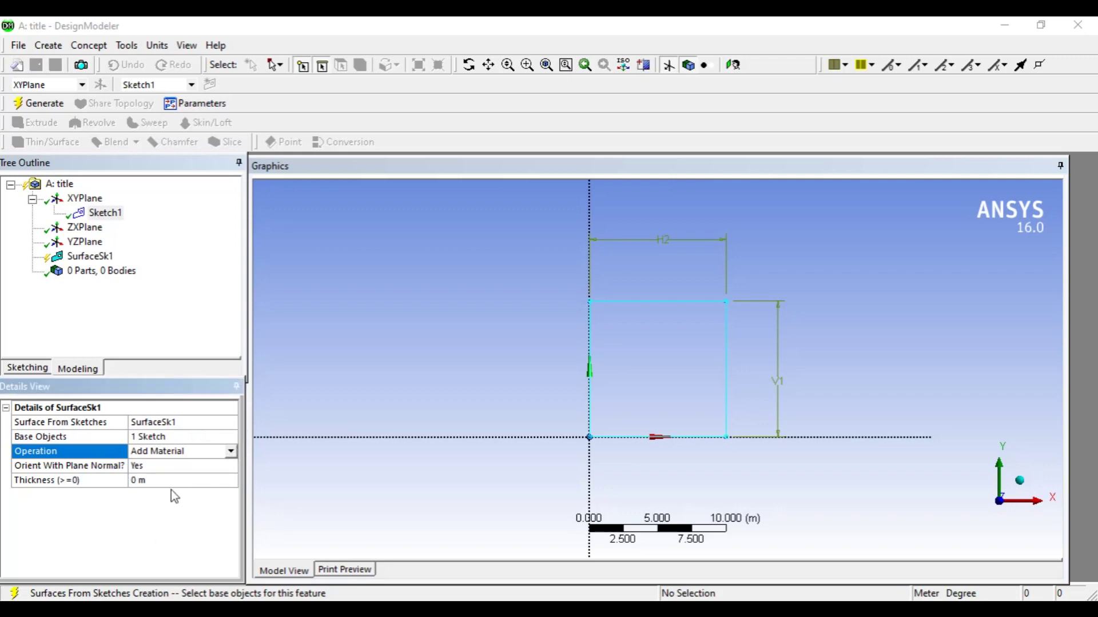
left_click(59, 106)
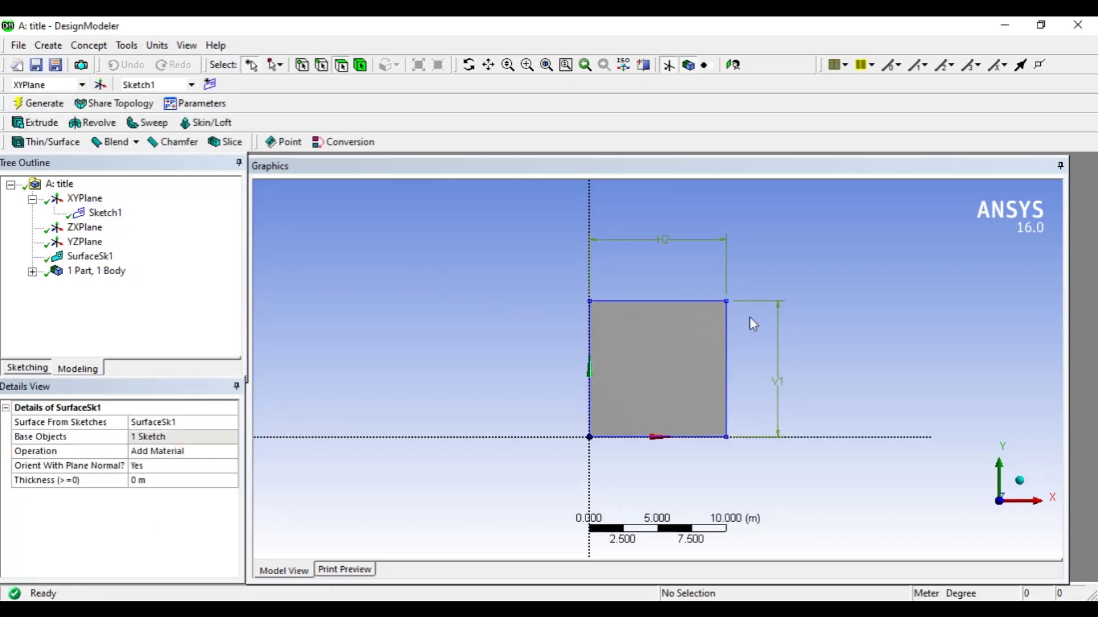
middle_click_drag(778, 354, 589, 417)
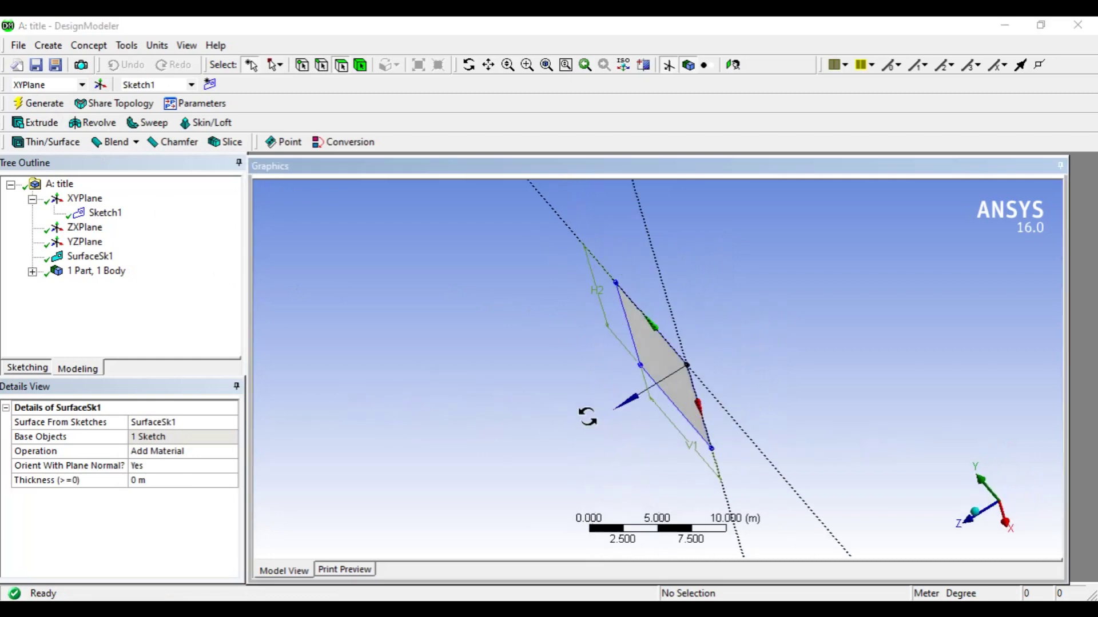
middle_click_drag(664, 385, 718, 350)
scroll(703, 360, "up", 3)
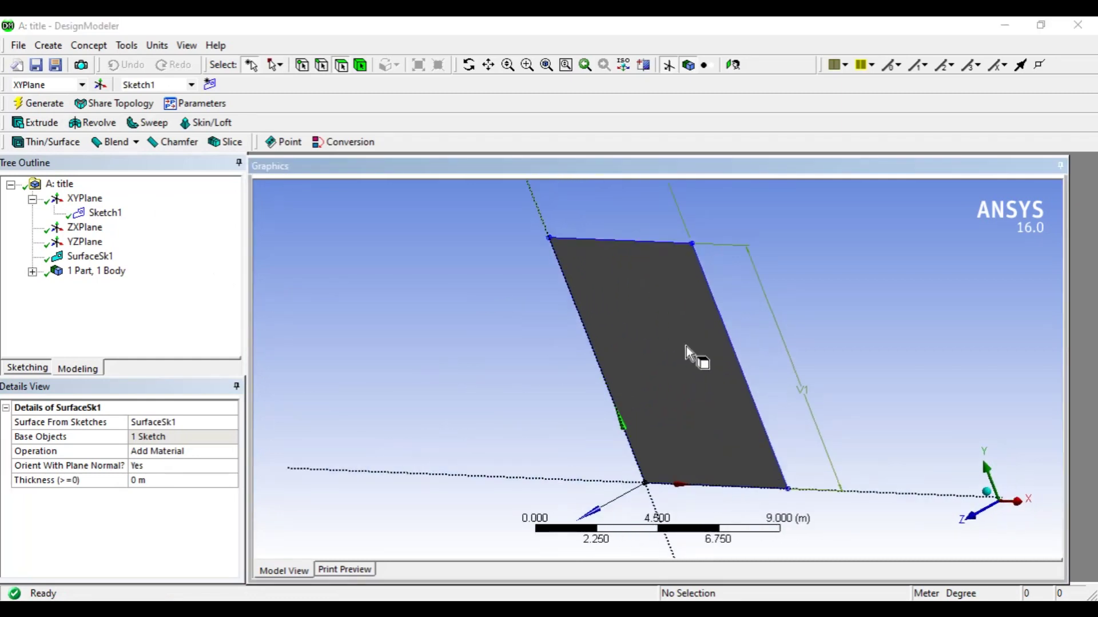
middle_click_drag(792, 312, 742, 328)
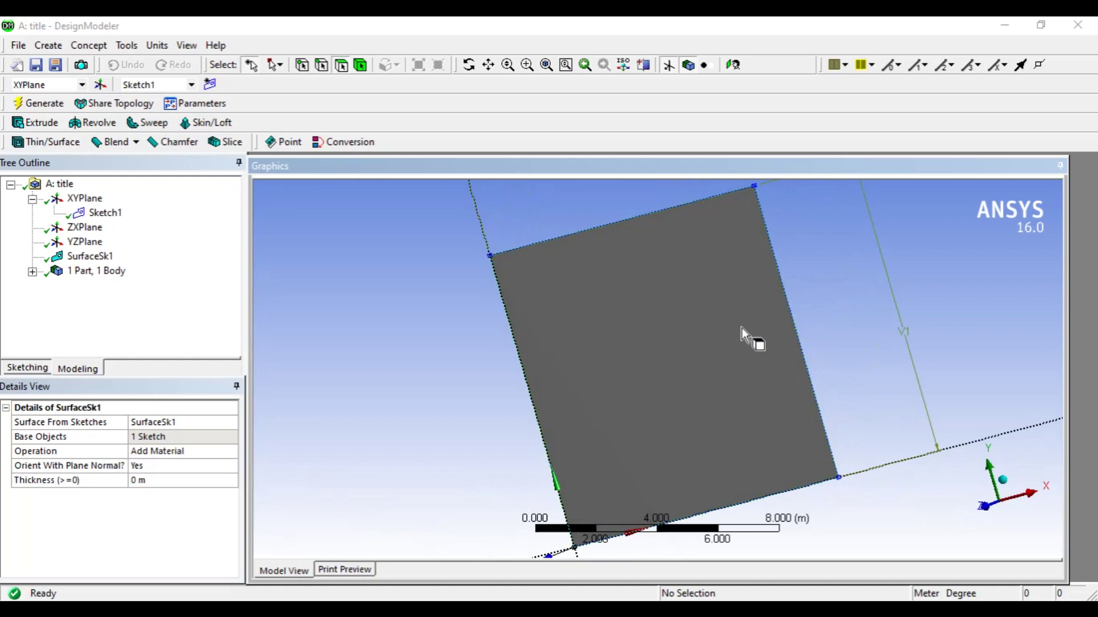